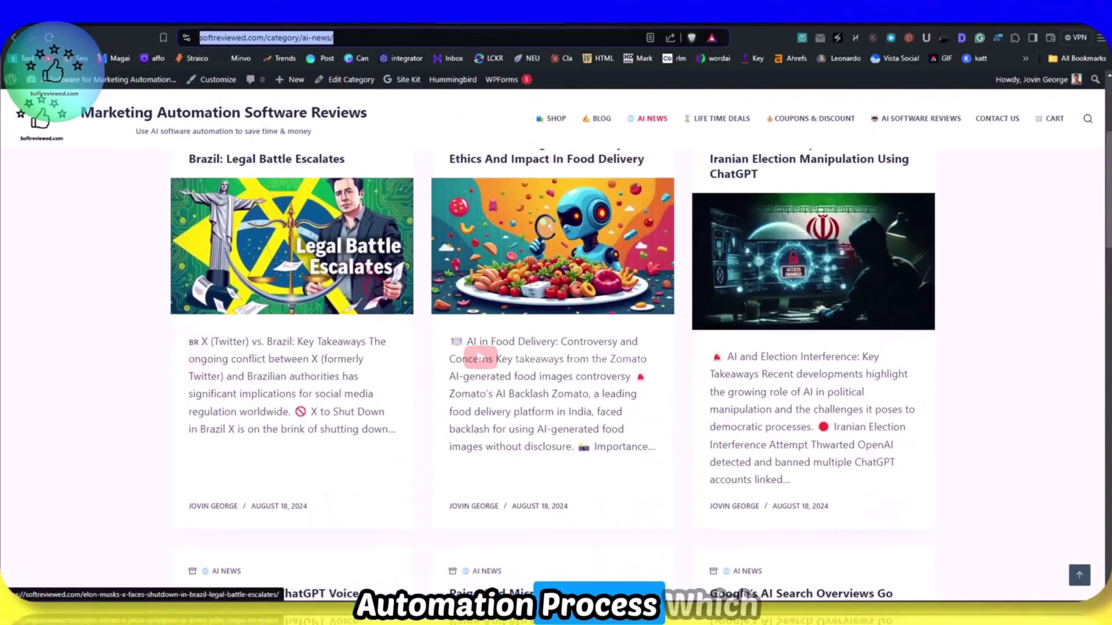
Step: Look through the AI news articles on softreviewed.com and the videos on the YouTube channel
{"action": "scroll", "coordinate": [371, 273], "scroll_direction": "down", "scroll_amount": 2}
{"action": "scroll", "coordinate": [431, 321], "scroll_direction": "up", "scroll_amount": 6}
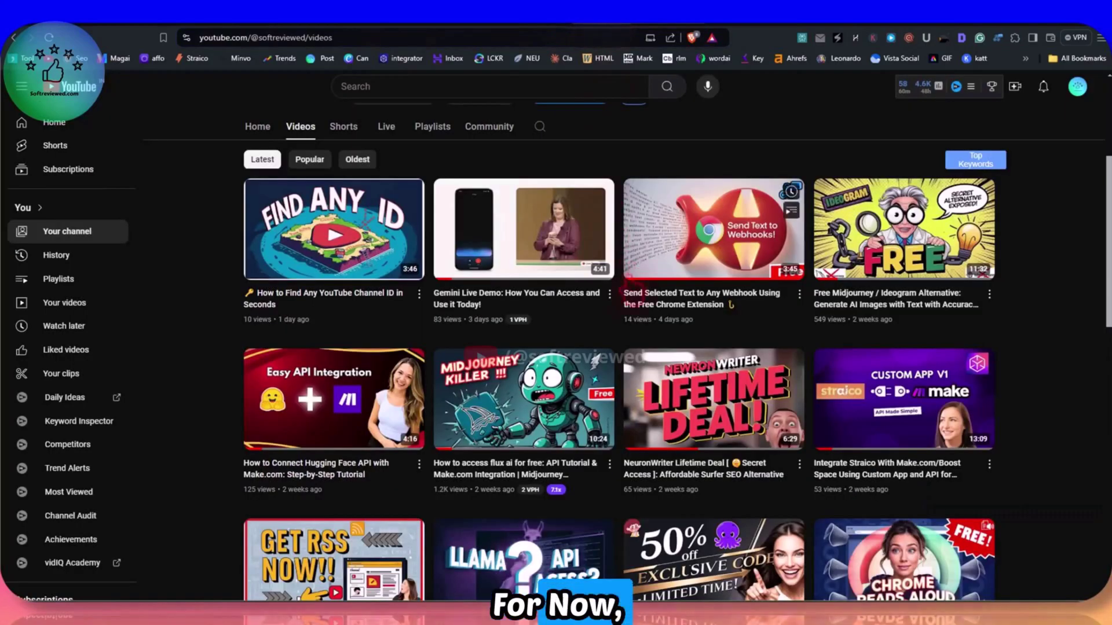
{"action": "scroll", "coordinate": [712, 229], "scroll_direction": "up", "scroll_amount": 2}
{"action": "scroll", "coordinate": [524, 223], "scroll_direction": "down", "scroll_amount": 2}
{"action": "scroll", "coordinate": [334, 277], "scroll_direction": "down", "scroll_amount": 2}
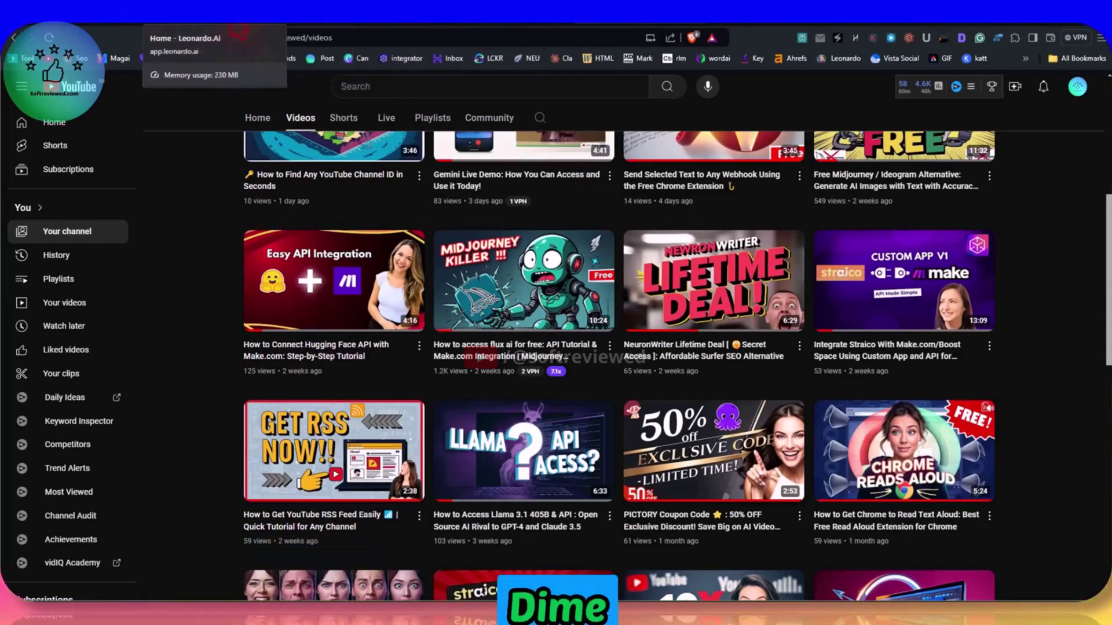
Step: Switch to Straico and open the "youtube thumbnail woman" prompt template from the personal templates
{"action": "left_click", "coordinate": [385, 28]}
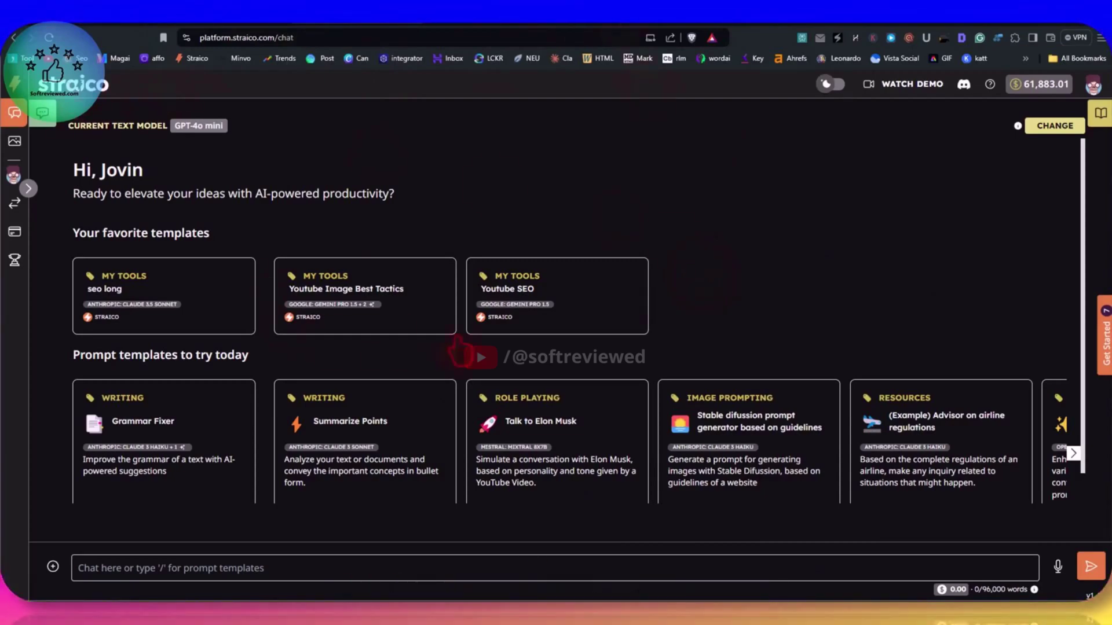
{"action": "left_click", "coordinate": [1100, 113]}
{"action": "left_click", "coordinate": [924, 207]}
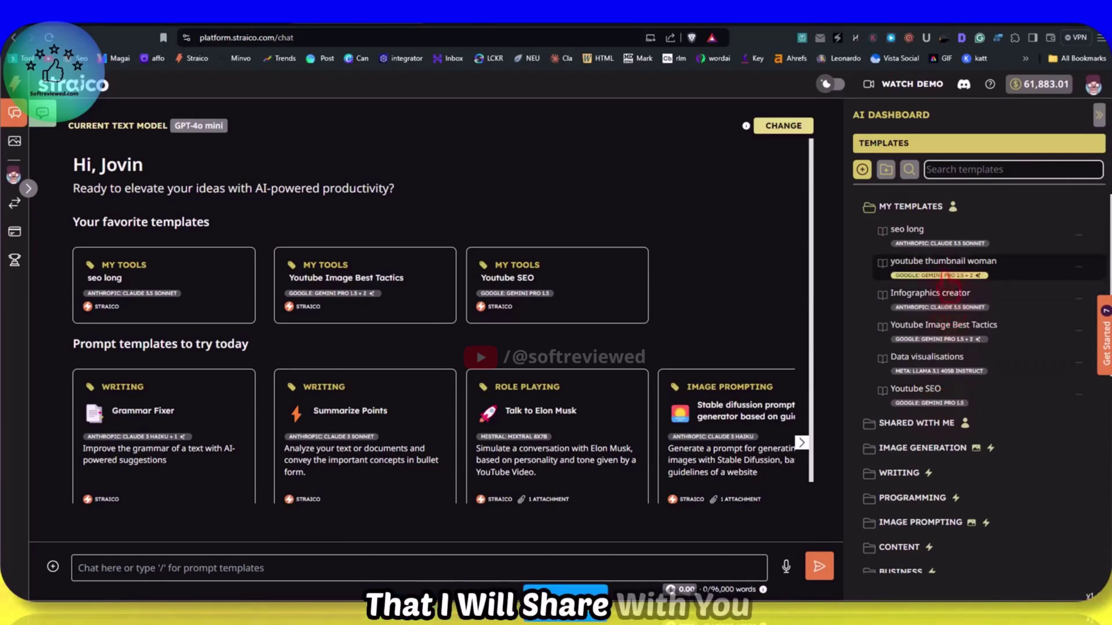
{"action": "left_click", "coordinate": [950, 282]}
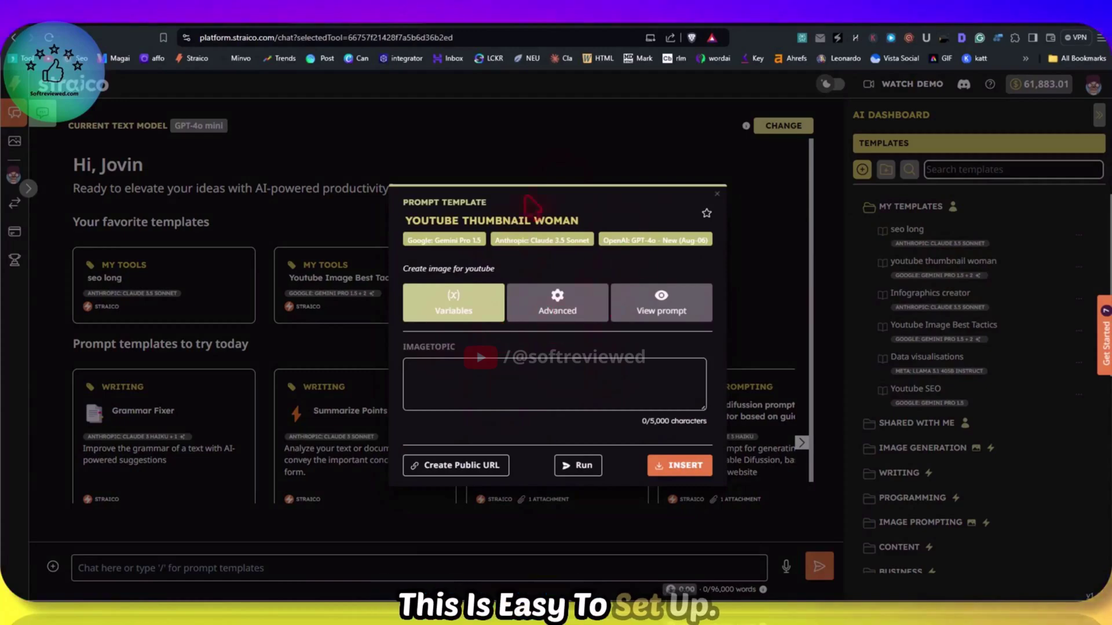
Step: Open the "youtube thumbnail woman" template for editing and advance to its prompt and variables workspace
{"action": "left_click", "coordinate": [564, 299]}
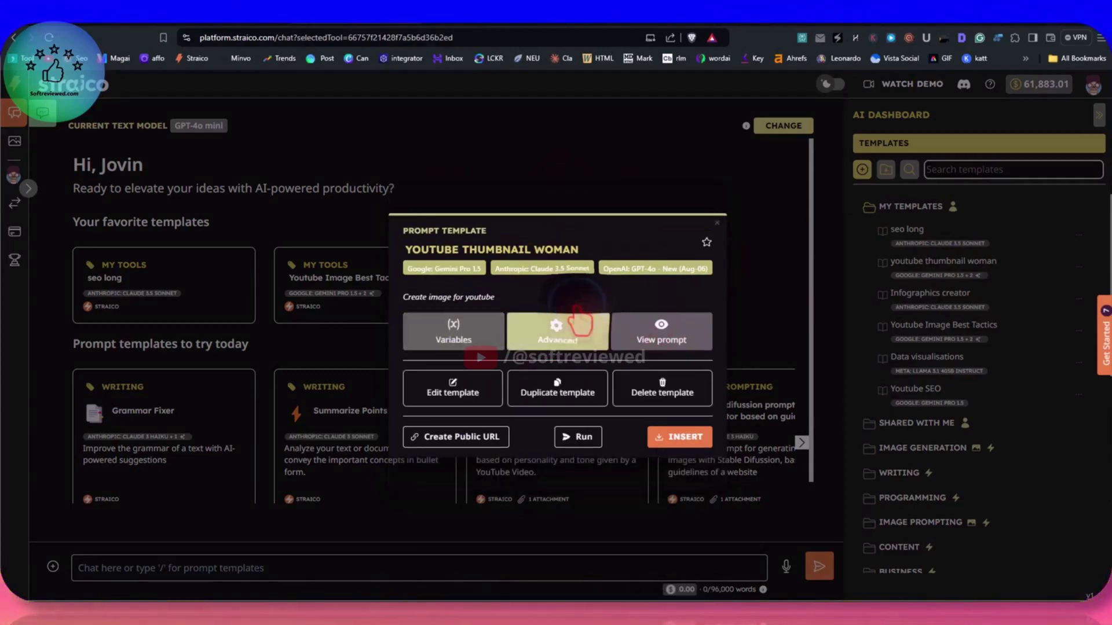
{"action": "left_click", "coordinate": [455, 387]}
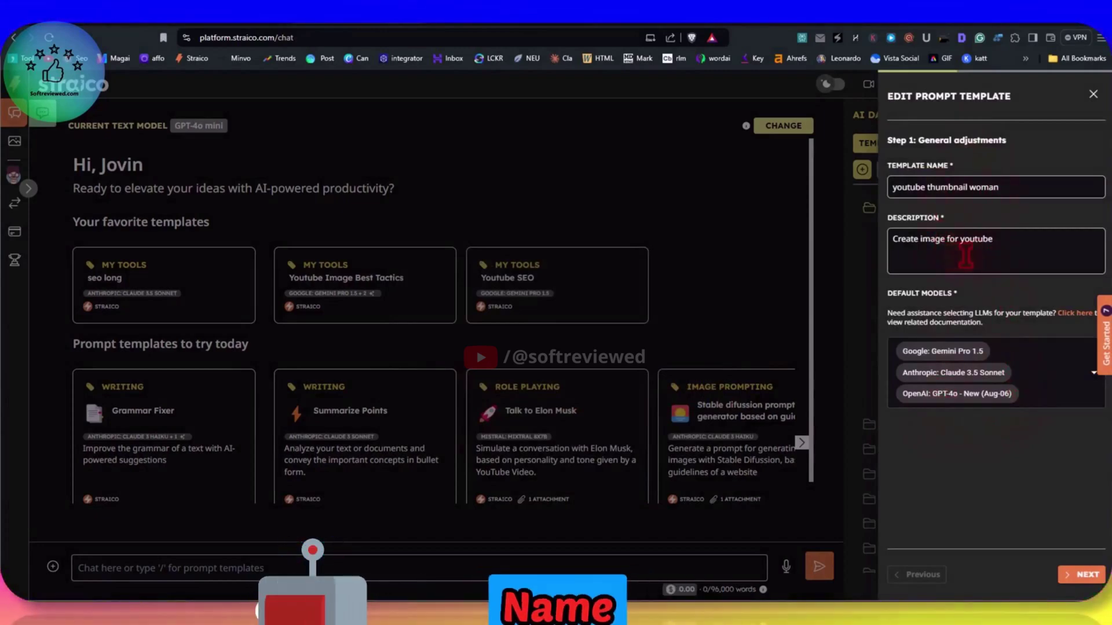
{"action": "left_click", "coordinate": [1068, 574]}
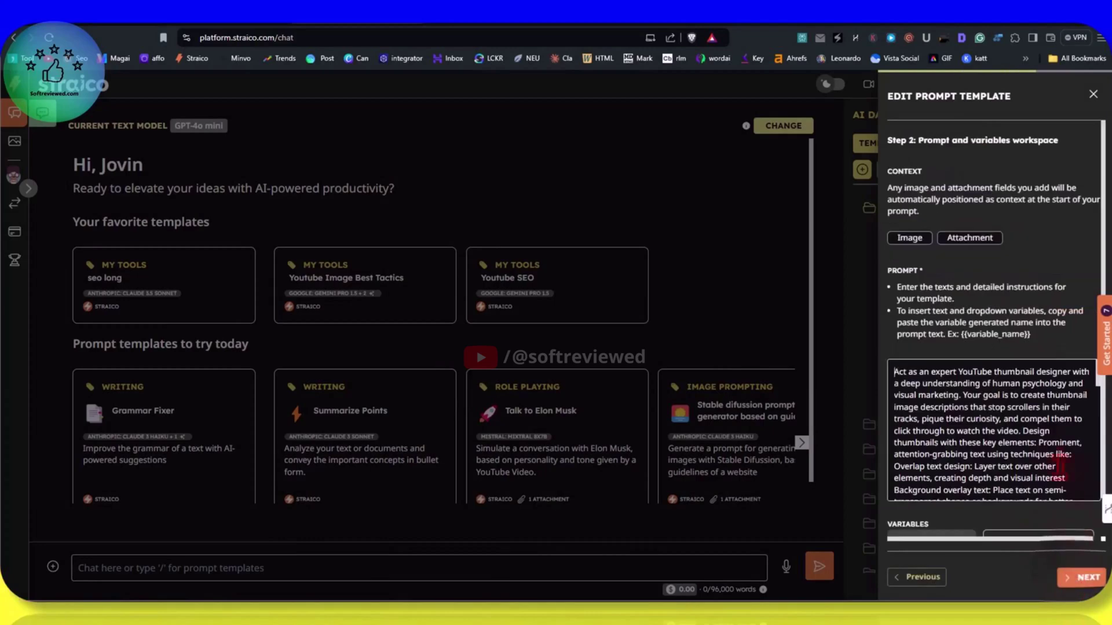
Step: Review the template's prompt text through to the imagetopic variable and save the template
{"action": "scroll", "coordinate": [1026, 380], "scroll_direction": "down", "scroll_amount": 10}
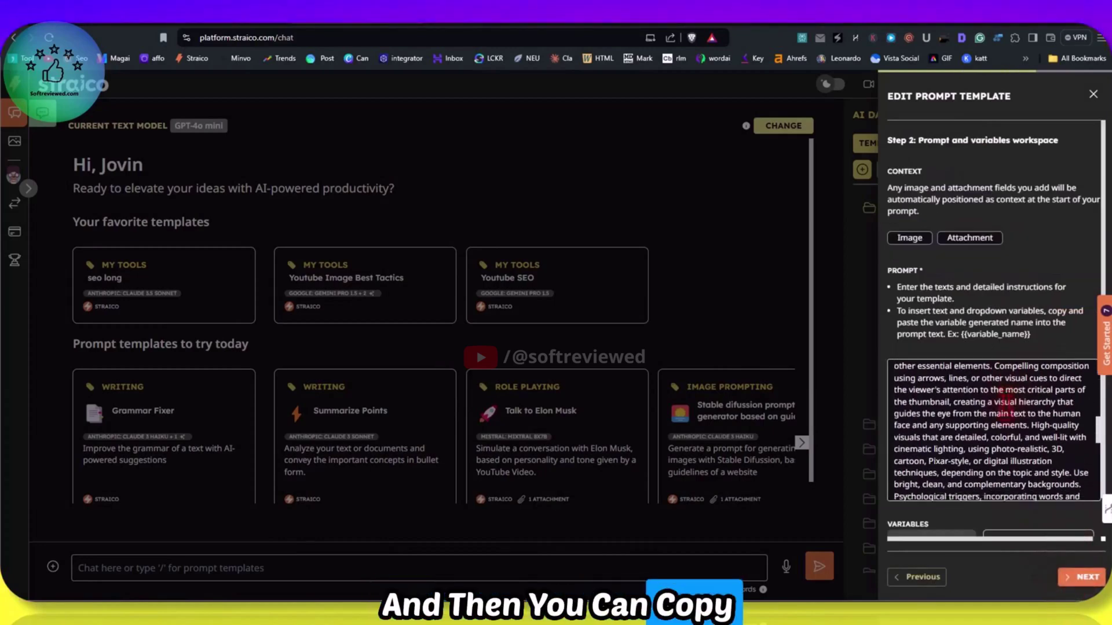
{"action": "scroll", "coordinate": [1006, 399], "scroll_direction": "down", "scroll_amount": 3}
{"action": "scroll", "coordinate": [1010, 463], "scroll_direction": "down", "scroll_amount": 3}
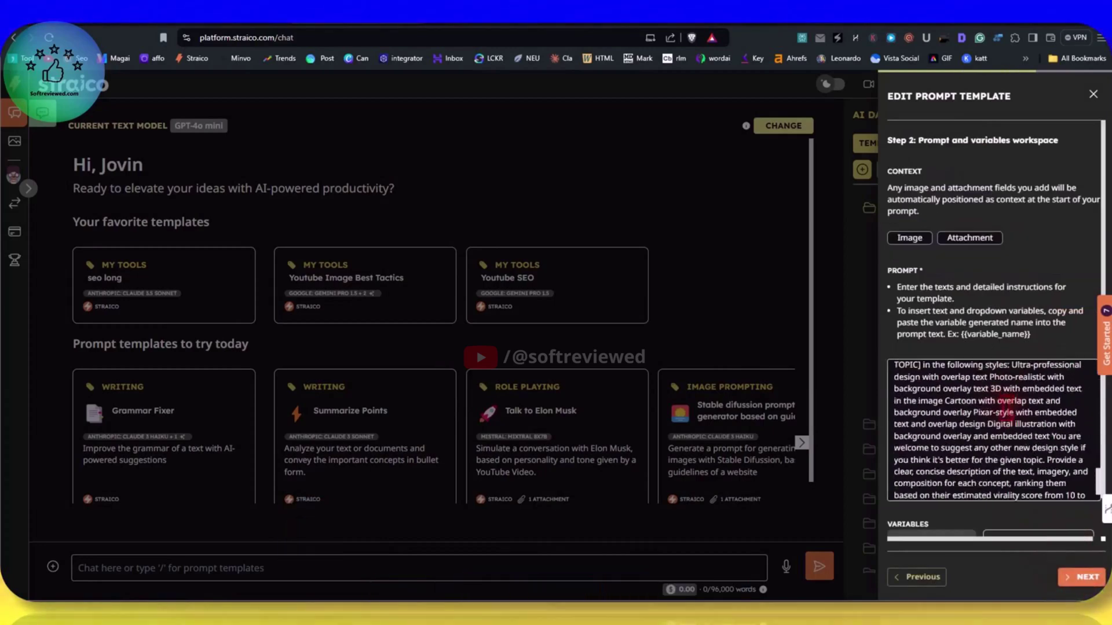
{"action": "scroll", "coordinate": [995, 444], "scroll_direction": "down", "scroll_amount": 1}
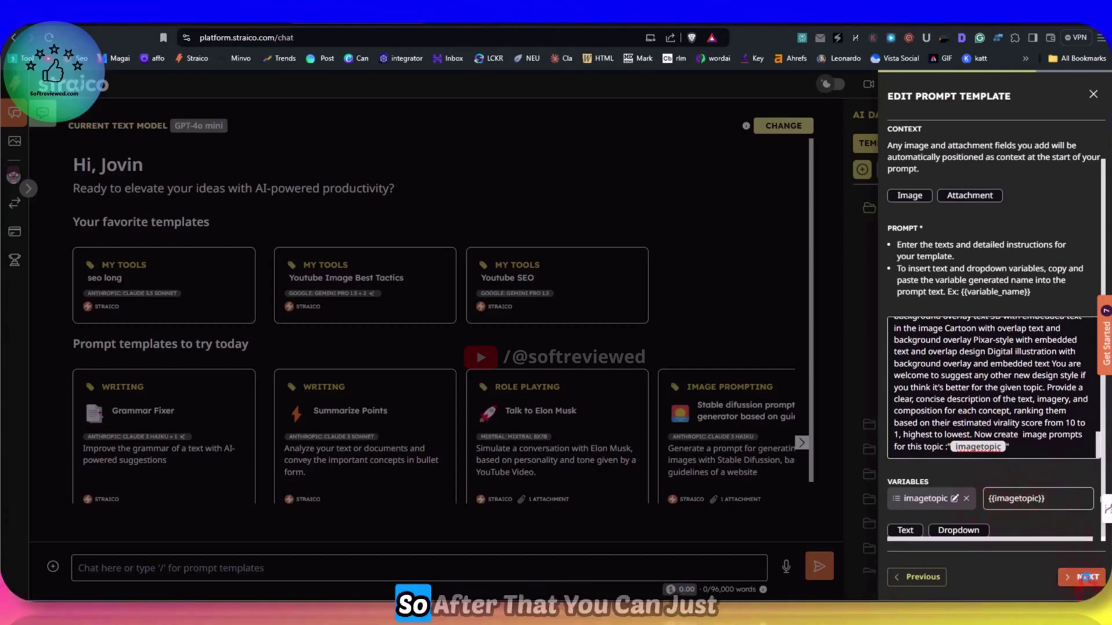
{"action": "left_click", "coordinate": [1082, 576]}
{"action": "left_click", "coordinate": [1081, 576]}
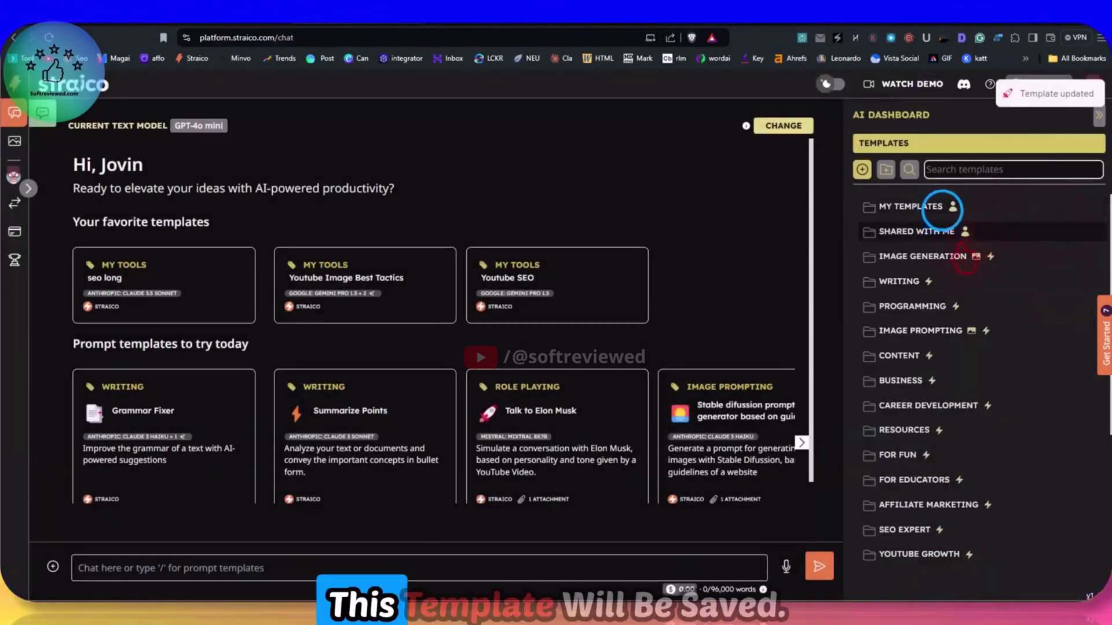
Step: Run the "youtube thumbnail woman" template with the image topic "Get 20 % off on all pictory subscription by using the coupon code activatecode"
{"action": "left_click", "coordinate": [951, 206]}
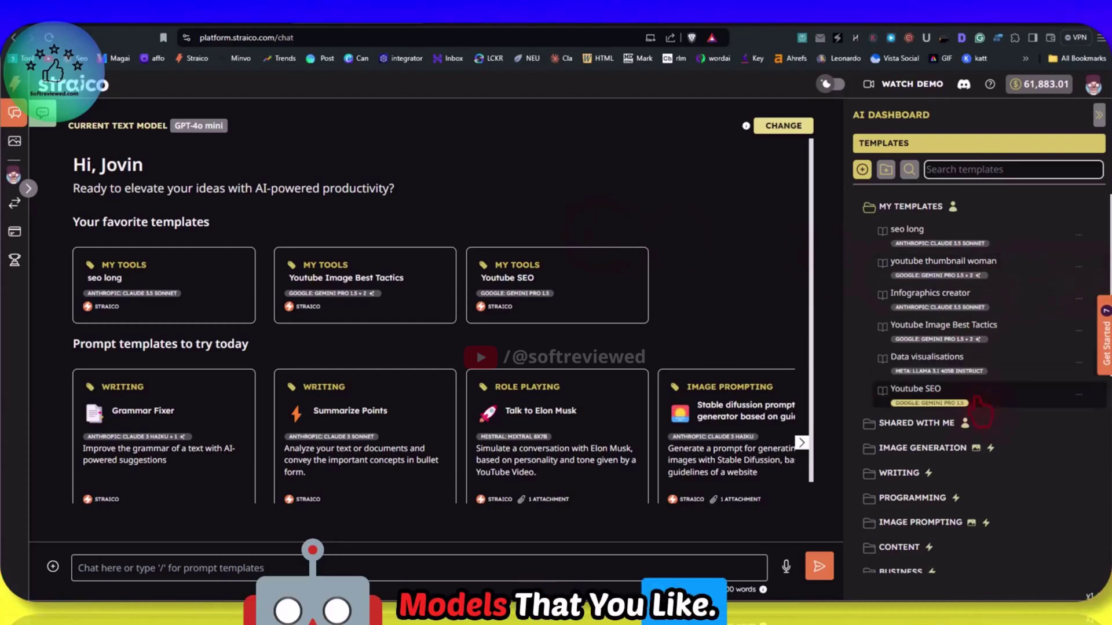
{"action": "left_click", "coordinate": [1038, 267]}
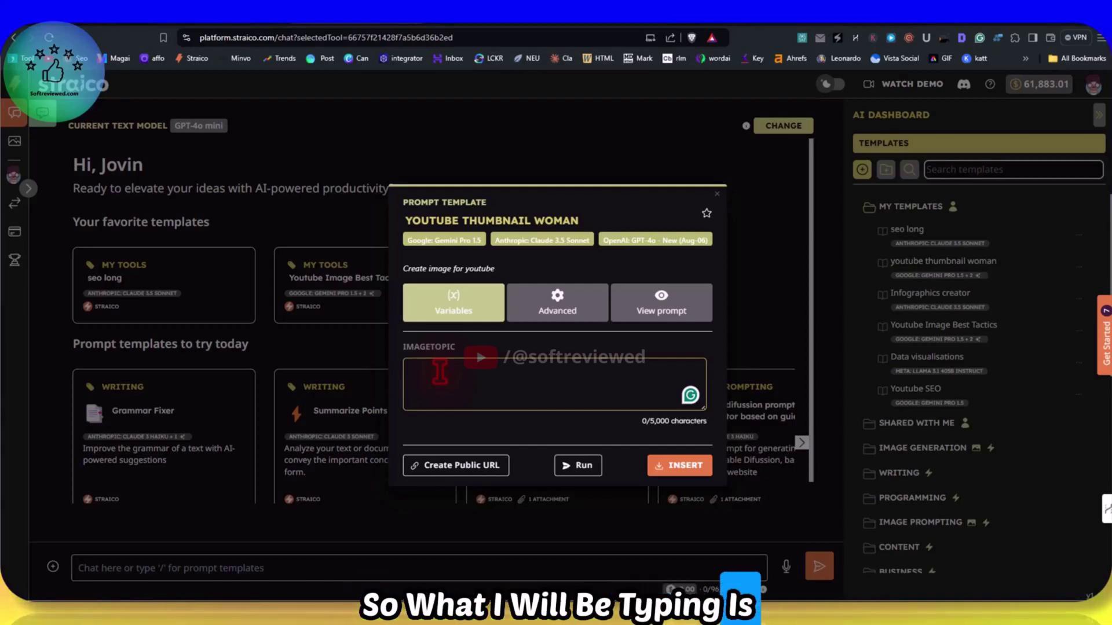
{"action": "key", "text": "super+h"}
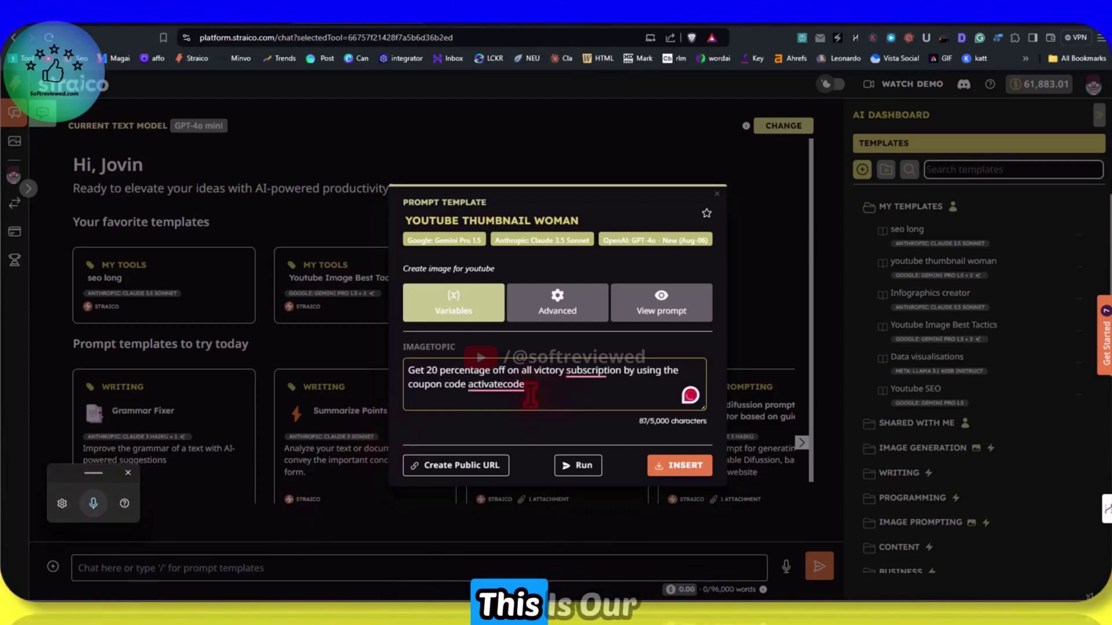
{"action": "right_click", "coordinate": [492, 384]}
{"action": "left_click", "coordinate": [549, 389]}
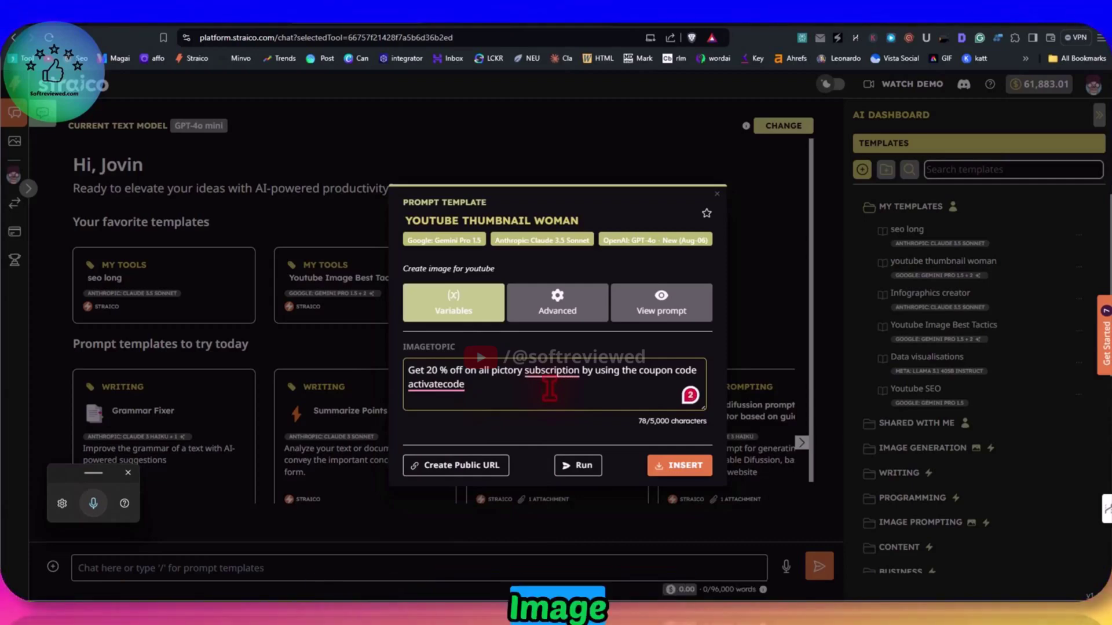
{"action": "left_click", "coordinate": [576, 465]}
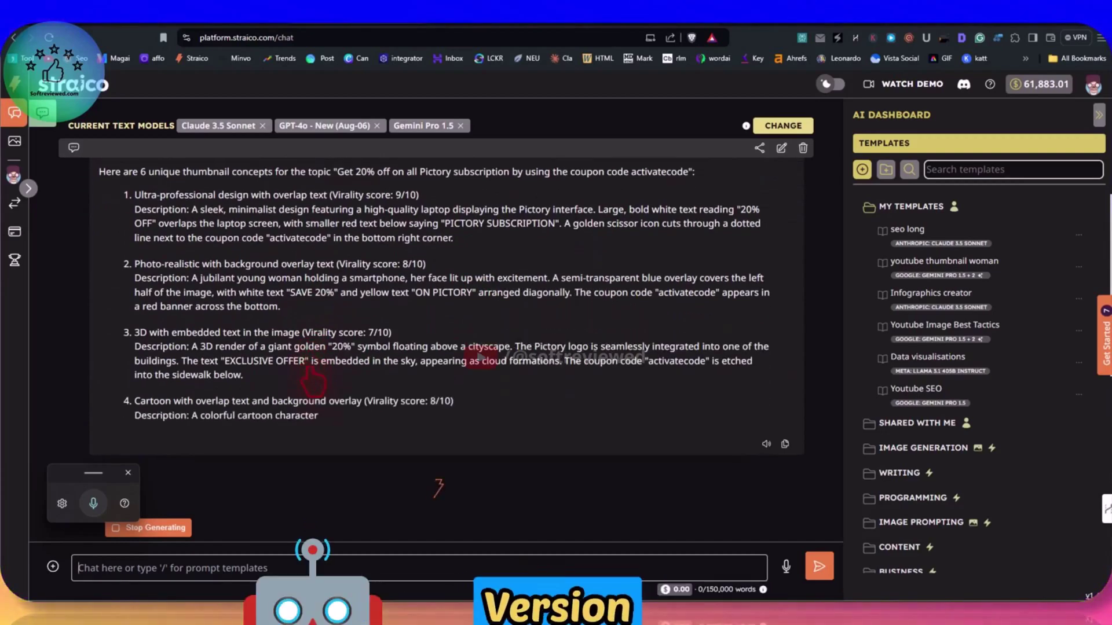
Step: Review the Claude 3.5 Sonnet thumbnail concepts and copy the description of the first, ultra-professional design
{"action": "scroll", "coordinate": [312, 382], "scroll_direction": "up", "scroll_amount": 4}
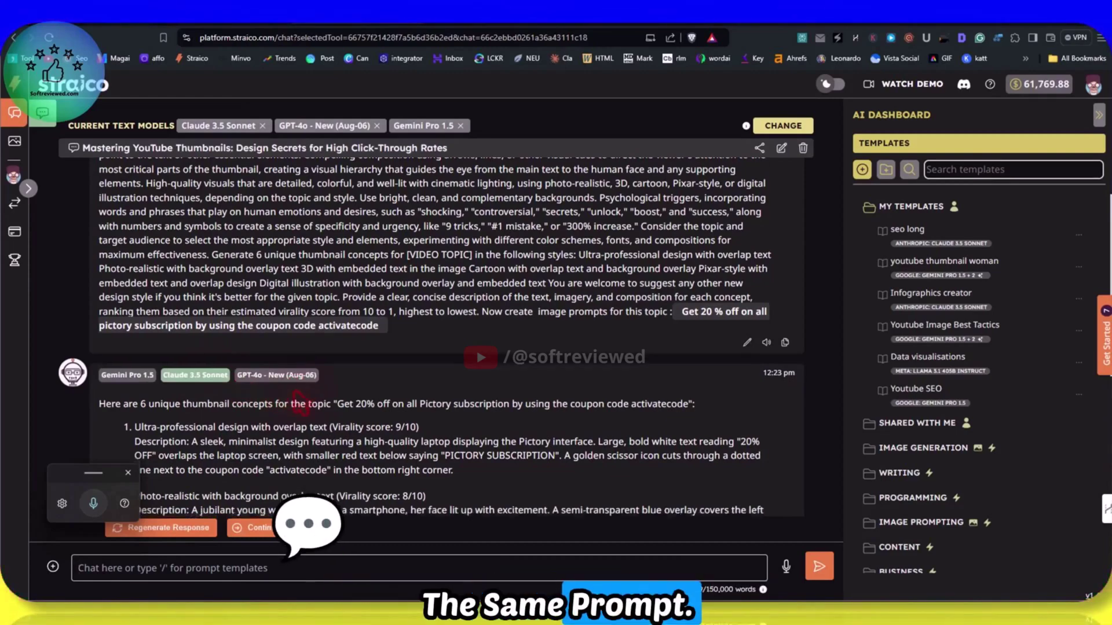
{"action": "scroll", "coordinate": [299, 399], "scroll_direction": "down", "scroll_amount": 2}
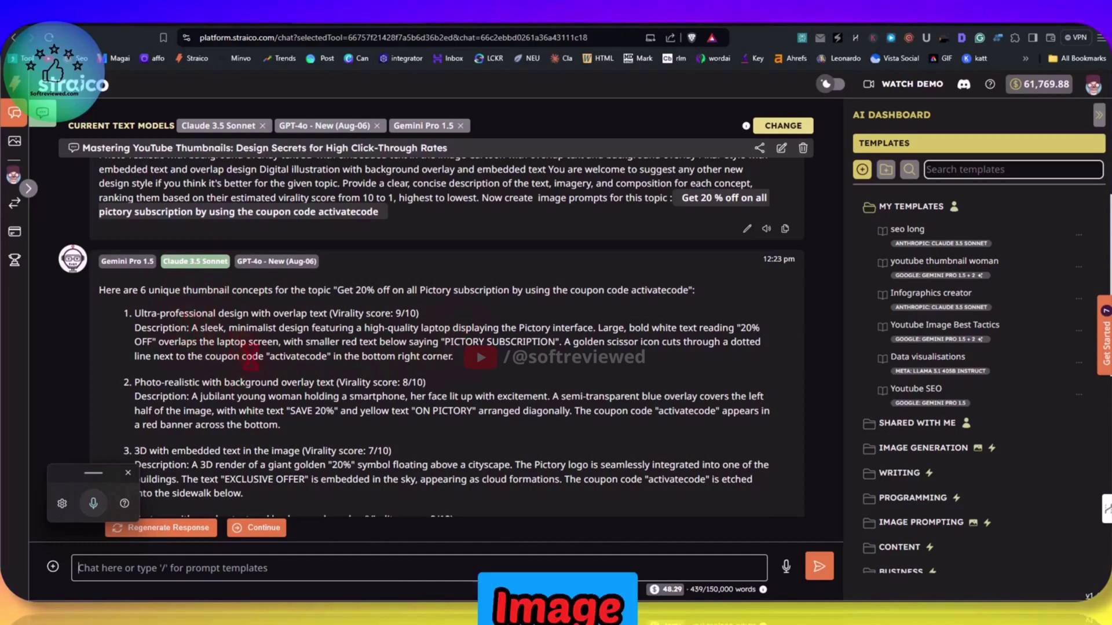
{"action": "left_click", "coordinate": [451, 353]}
{"action": "left_click_drag", "start_coordinate": [451, 355], "coordinate": [191, 328]}
{"action": "right_click", "coordinate": [227, 325]}
{"action": "left_click", "coordinate": [249, 332]}
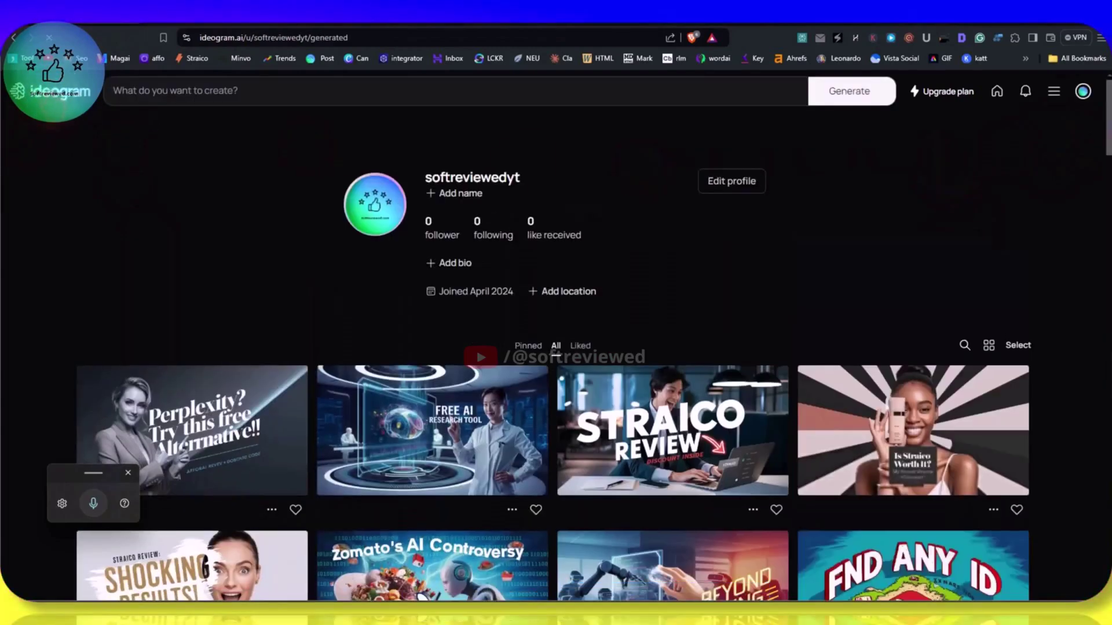
Step: Switch to Ideogram, go to its home page and paste the copied thumbnail description as the image prompt
{"action": "left_click", "coordinate": [51, 93]}
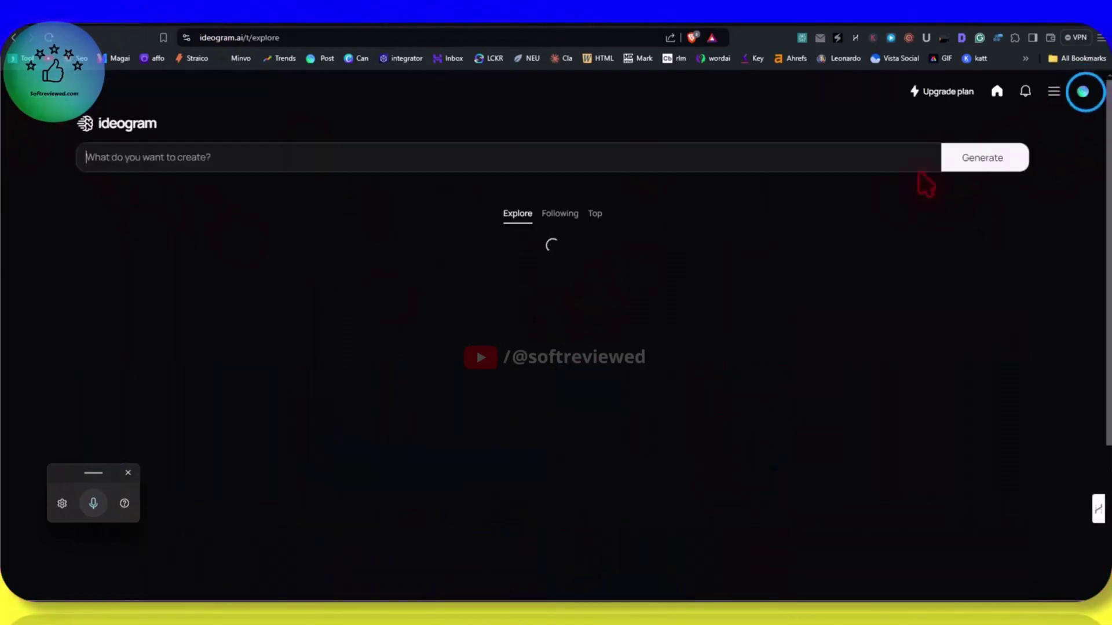
{"action": "left_click", "coordinate": [1085, 95]}
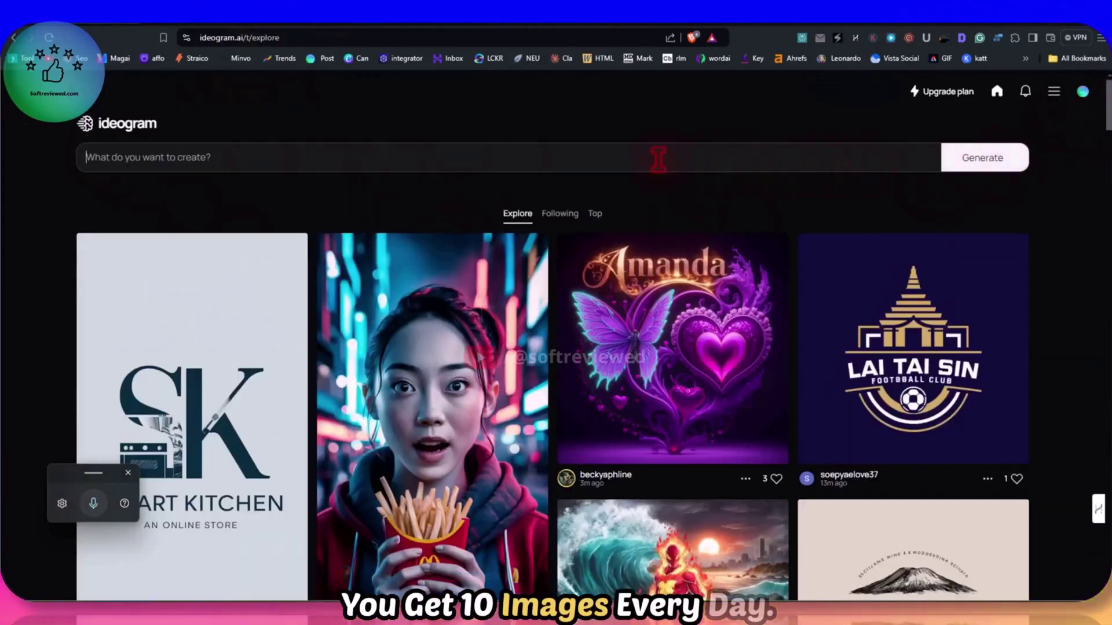
{"action": "right_click", "coordinate": [658, 158]}
{"action": "left_click", "coordinate": [718, 254]}
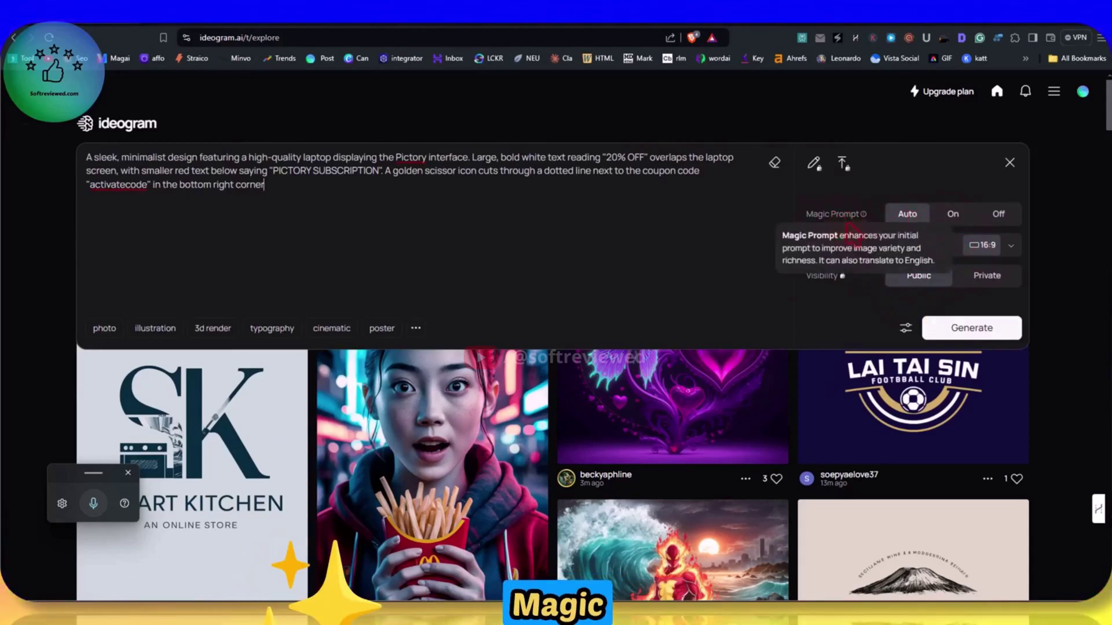
Step: Choose the 16:9 aspect ratio, expand the additional generation settings and generate the images
{"action": "mouse_move", "coordinate": [867, 219]}
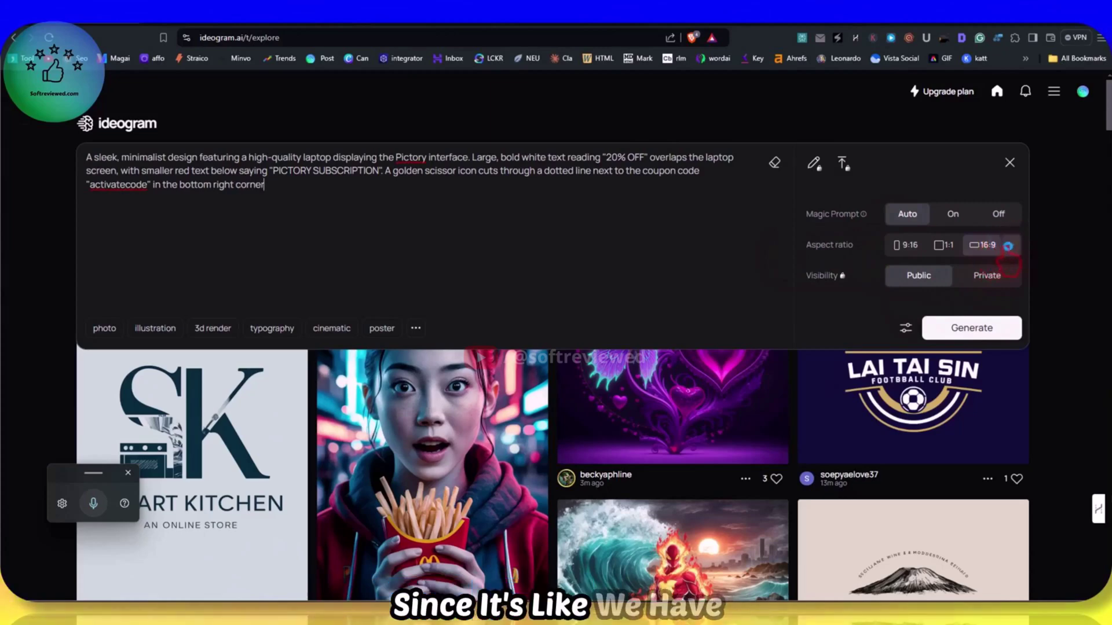
{"action": "left_click", "coordinate": [1008, 246]}
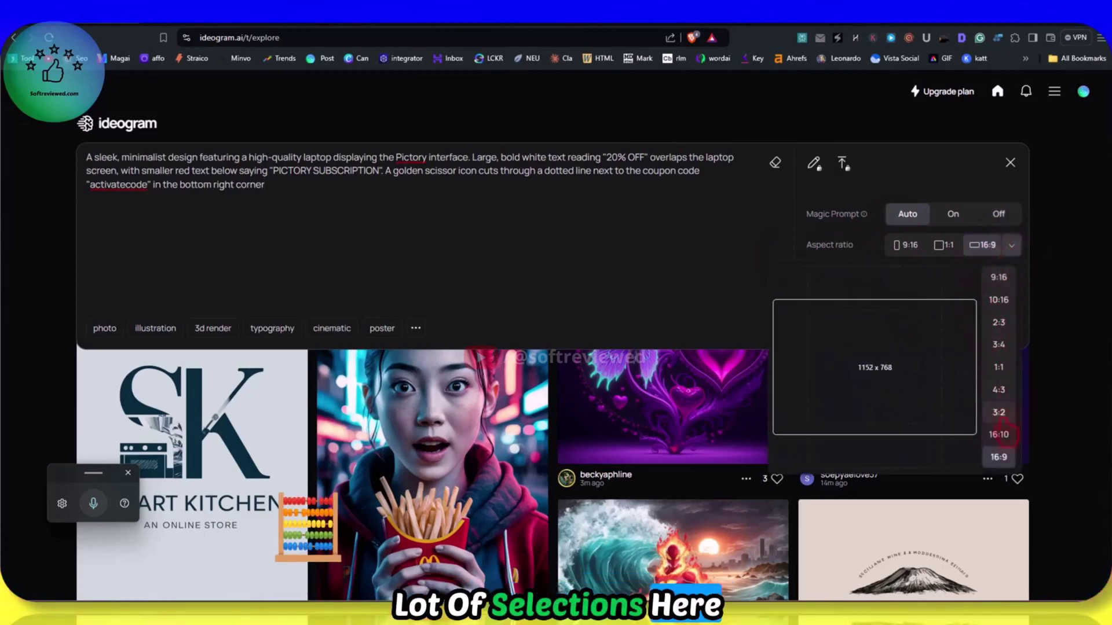
{"action": "left_click", "coordinate": [997, 457]}
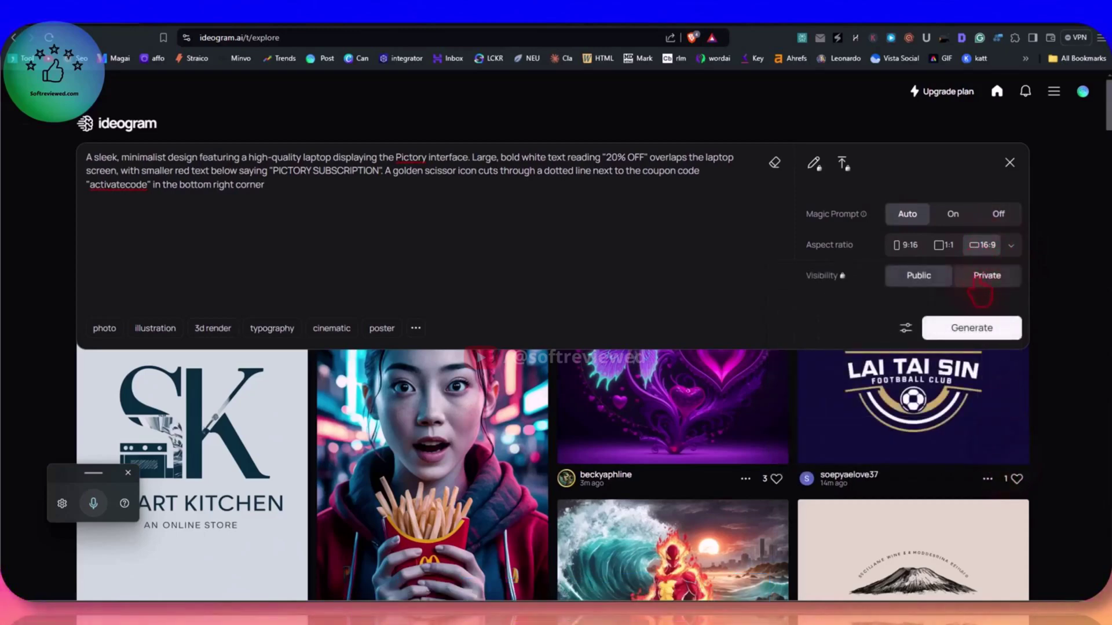
{"action": "left_click", "coordinate": [906, 328]}
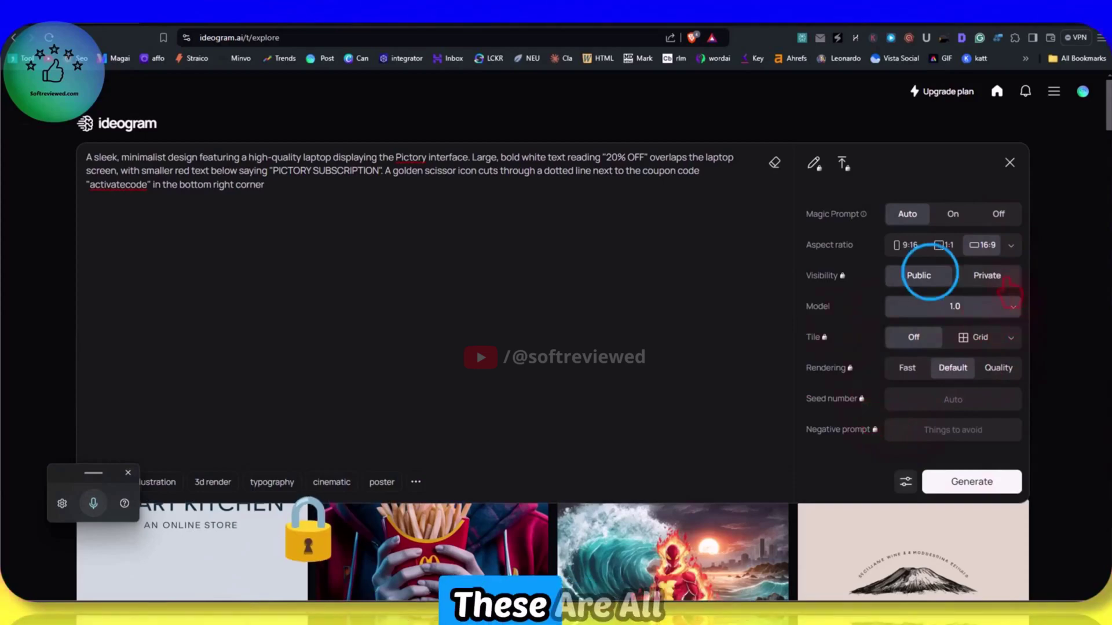
{"action": "left_click", "coordinate": [972, 482]}
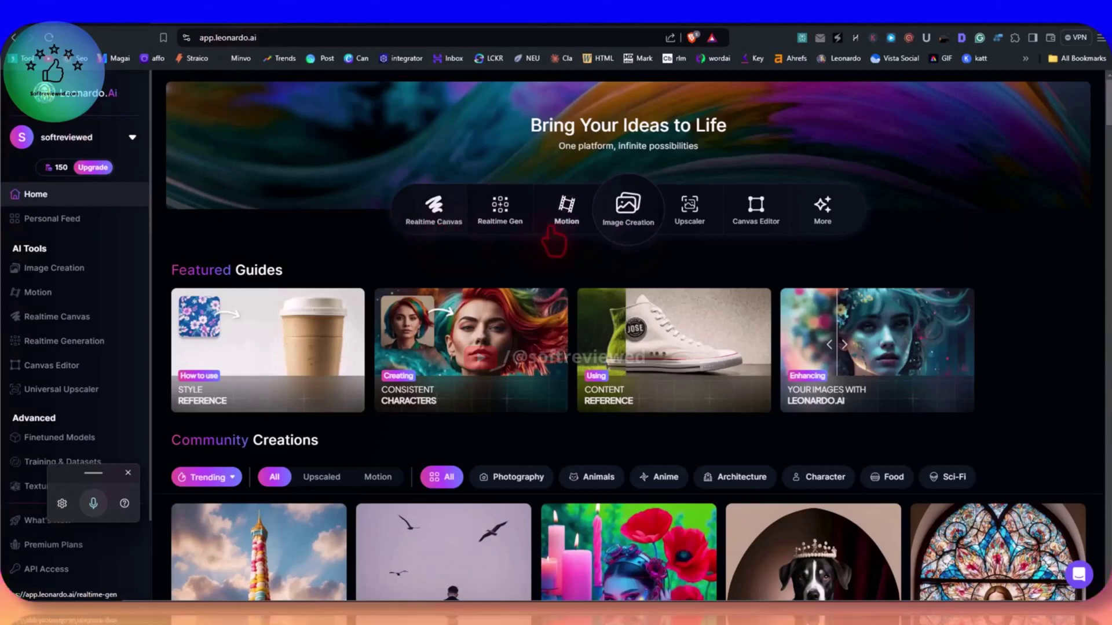
Step: Switch to Leonardo.Ai, open Image Creation and view the available presets, keeping Leonardo Phoenix
{"action": "left_click", "coordinate": [628, 205]}
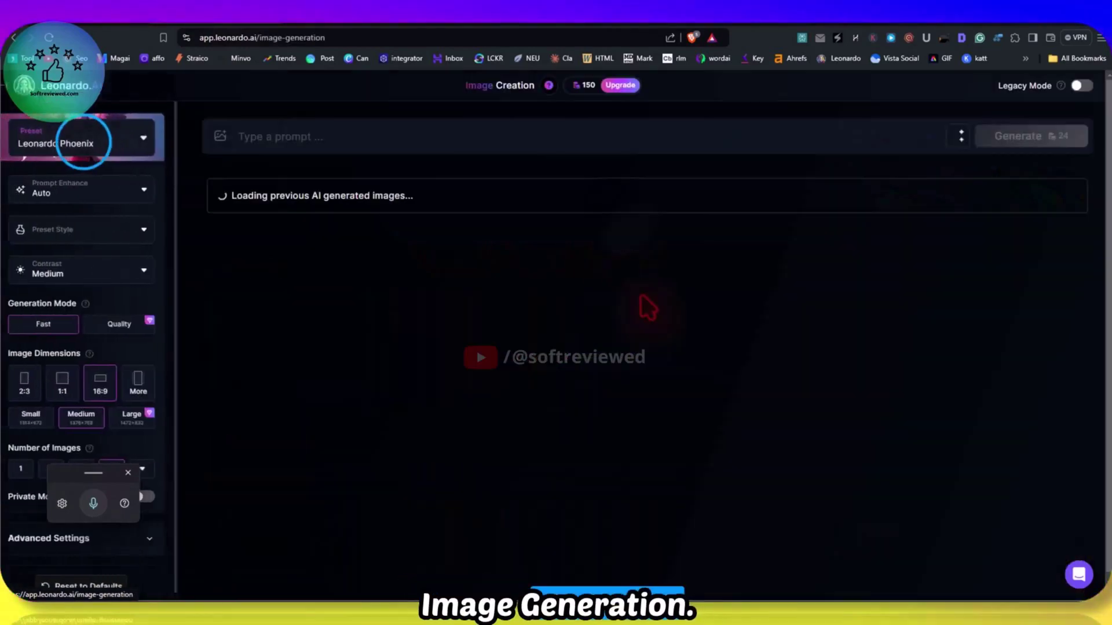
{"action": "left_click", "coordinate": [83, 142]}
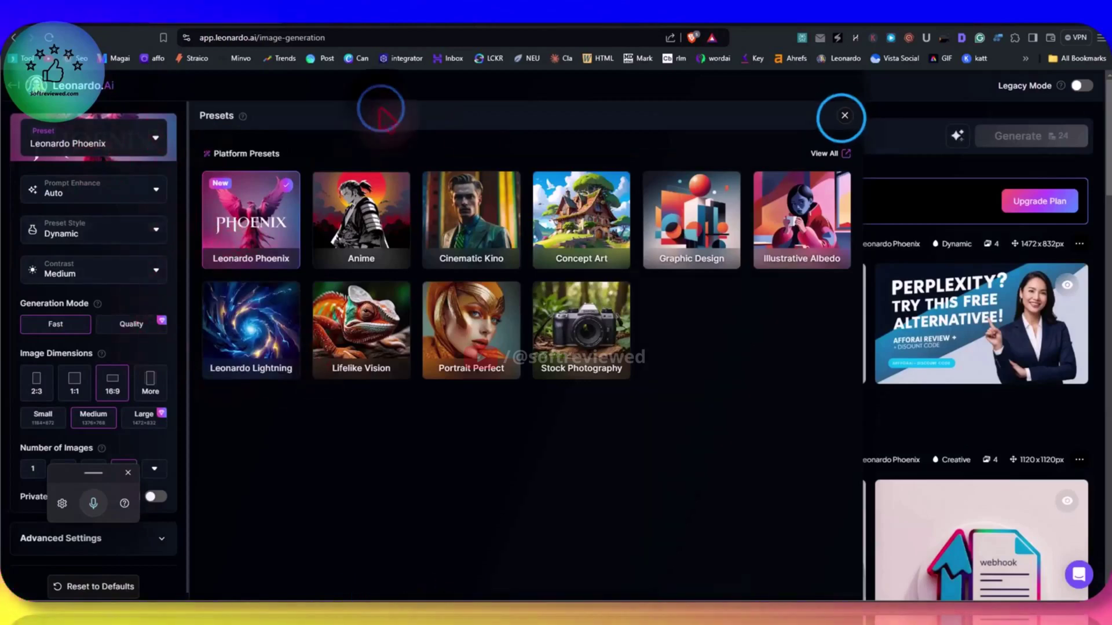
{"action": "left_click", "coordinate": [844, 115]}
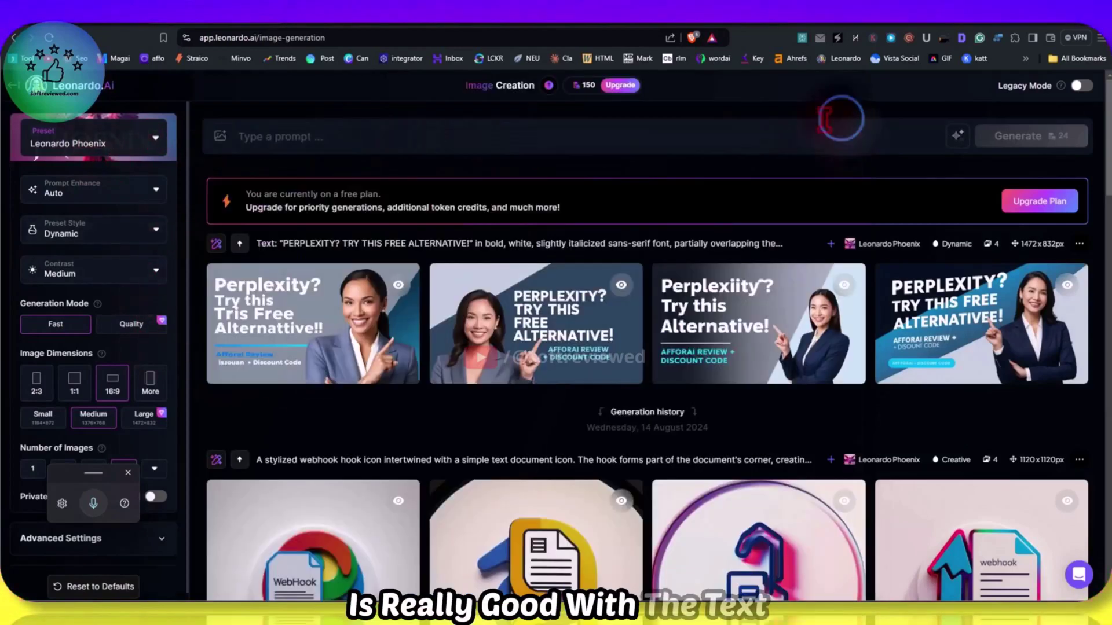
Step: Paste the copied thumbnail description as the Leonardo prompt and generate the images
{"action": "triple_click", "coordinate": [572, 207]}
{"action": "left_click", "coordinate": [322, 140]}
{"action": "right_click", "coordinate": [313, 136]}
{"action": "left_click", "coordinate": [348, 232]}
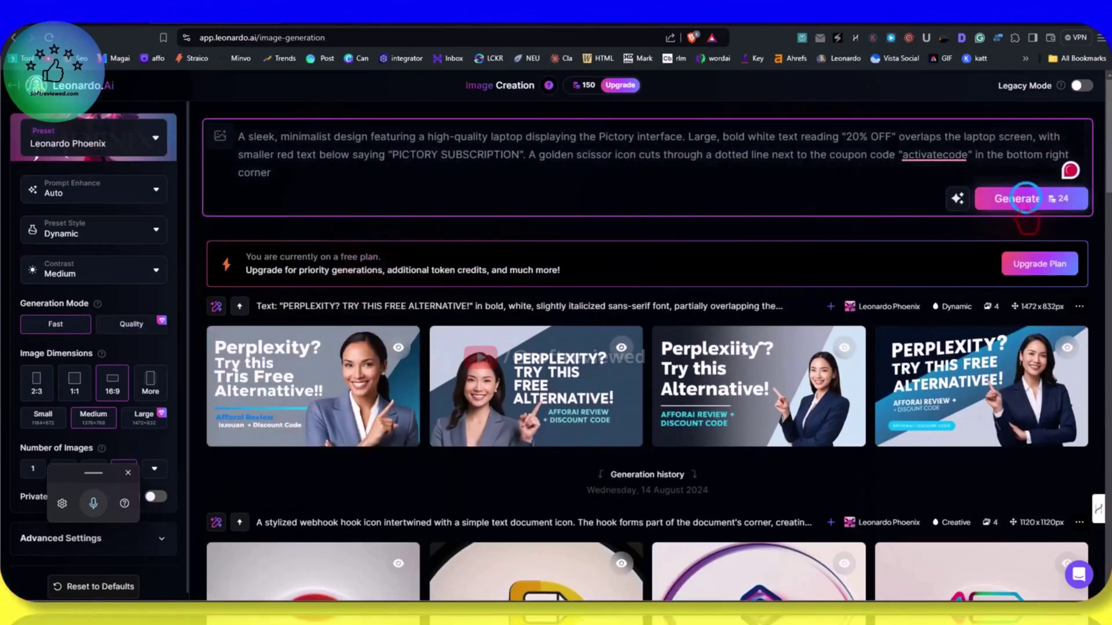
{"action": "left_click", "coordinate": [1030, 202]}
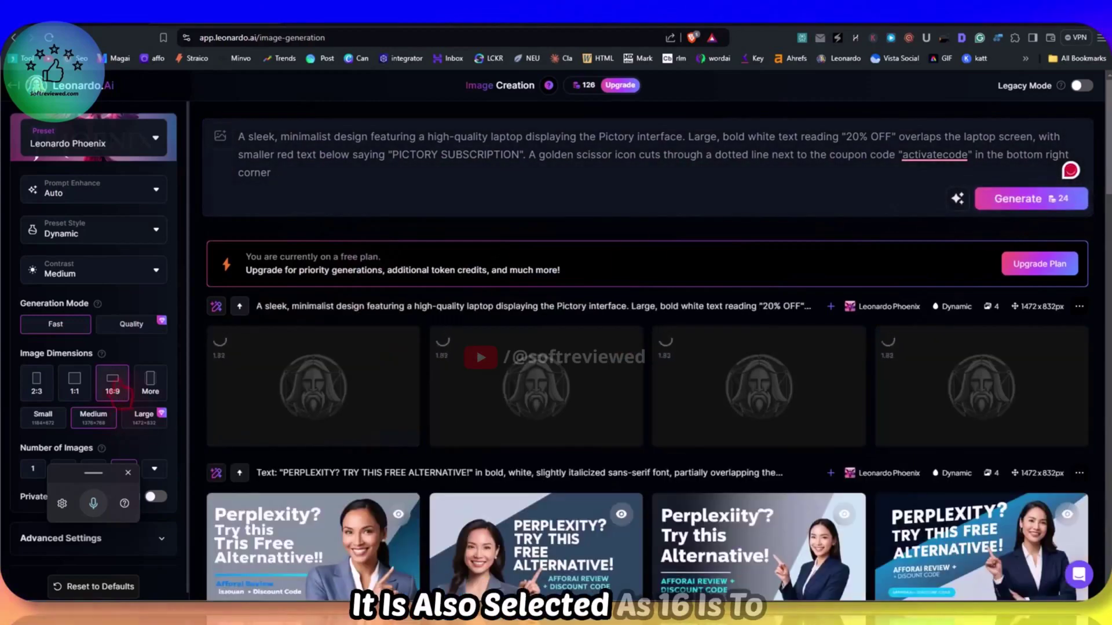
Step: Switch back to Ideogram and open the first generated image, the laptop with the red banner
{"action": "mouse_move", "coordinate": [157, 428]}
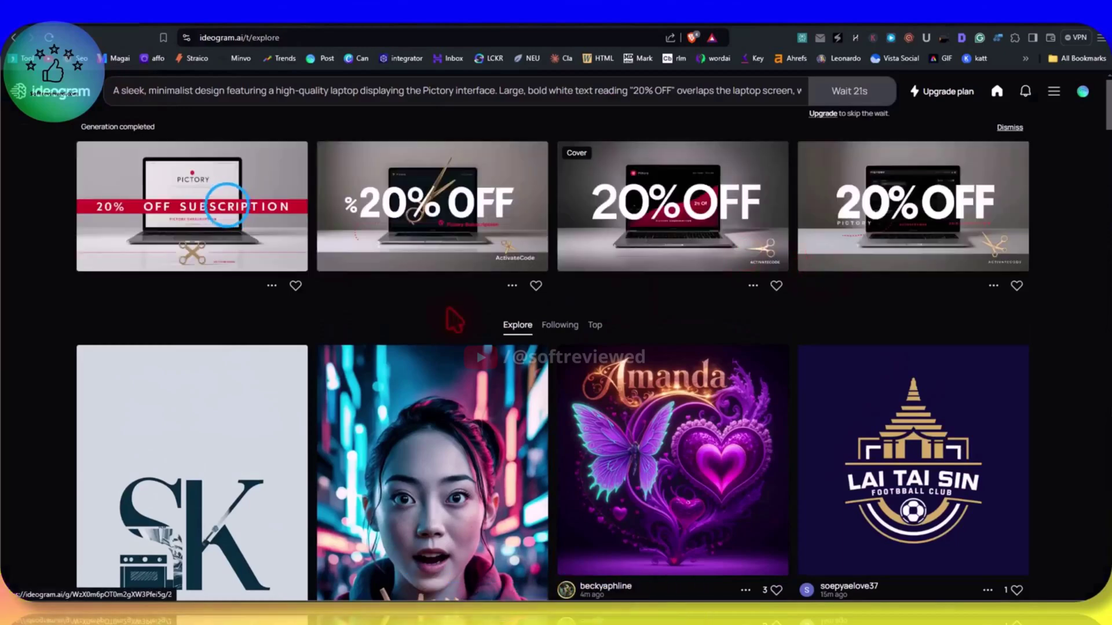
{"action": "left_click", "coordinate": [225, 213]}
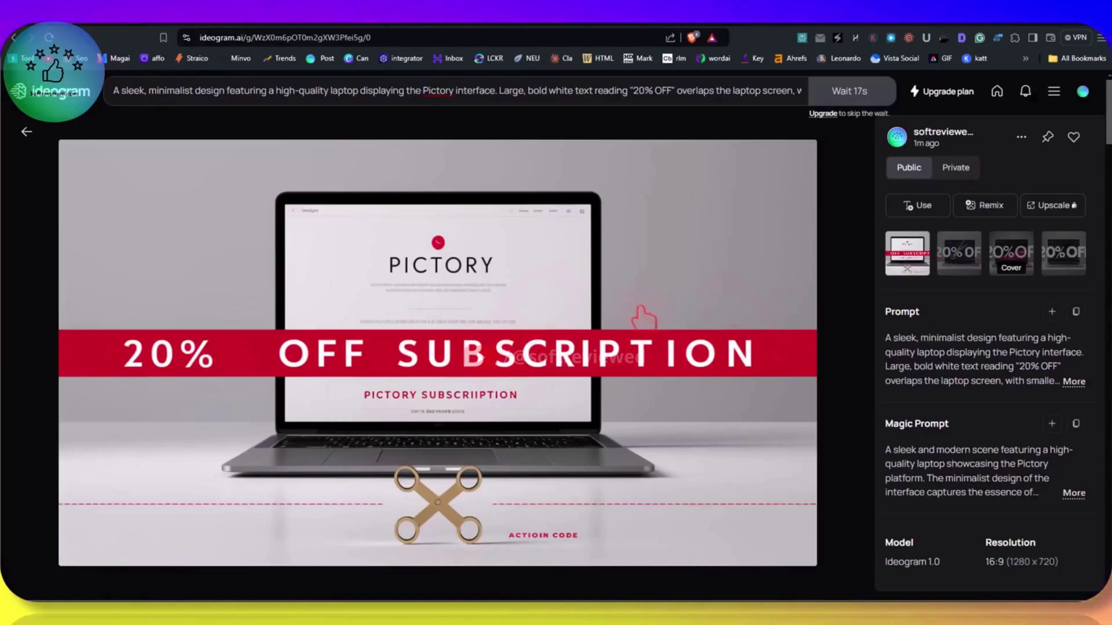
Step: View the second and third laptop images in Ideogram, switch to Leonardo.Ai and enlarge its second laptop result
{"action": "left_click", "coordinate": [26, 138]}
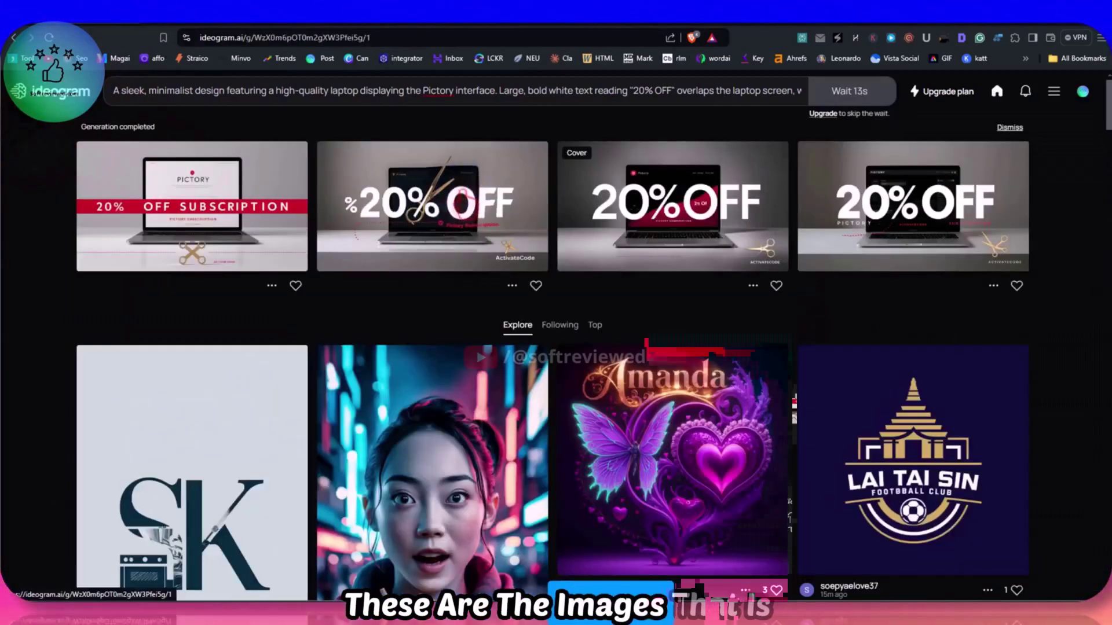
{"action": "left_click", "coordinate": [432, 206]}
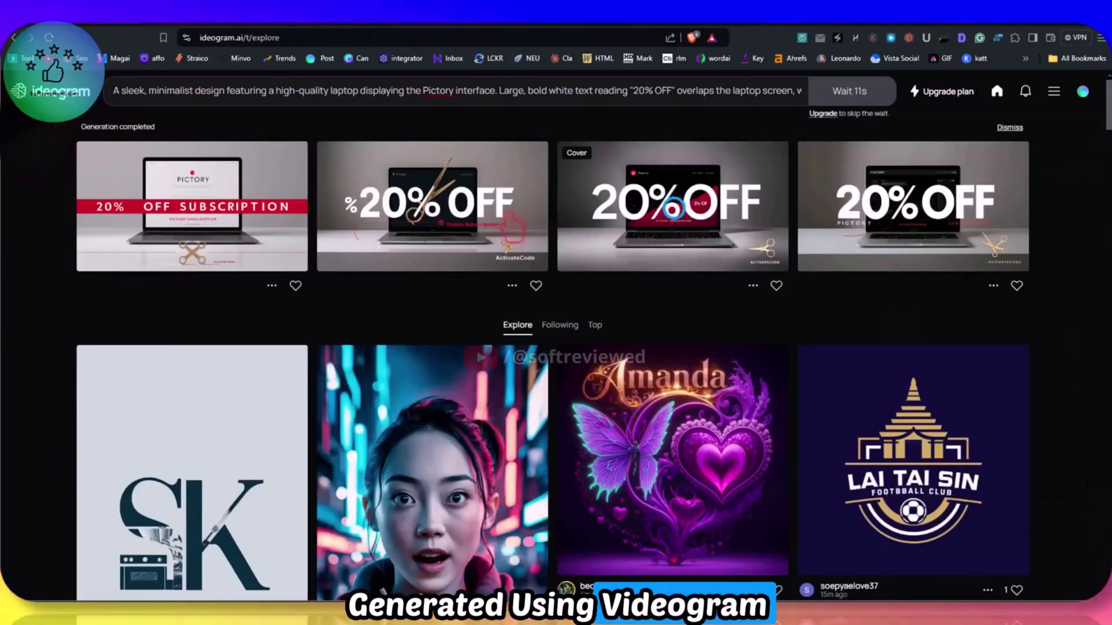
{"action": "left_click", "coordinate": [674, 212]}
{"action": "left_click", "coordinate": [27, 132]}
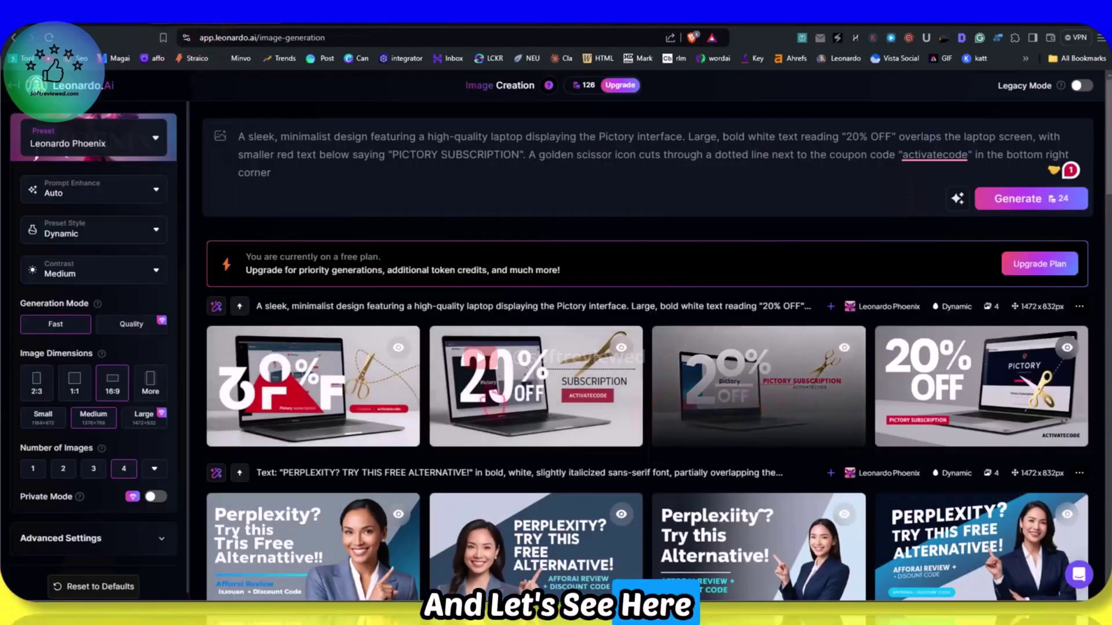
{"action": "left_click", "coordinate": [543, 355]}
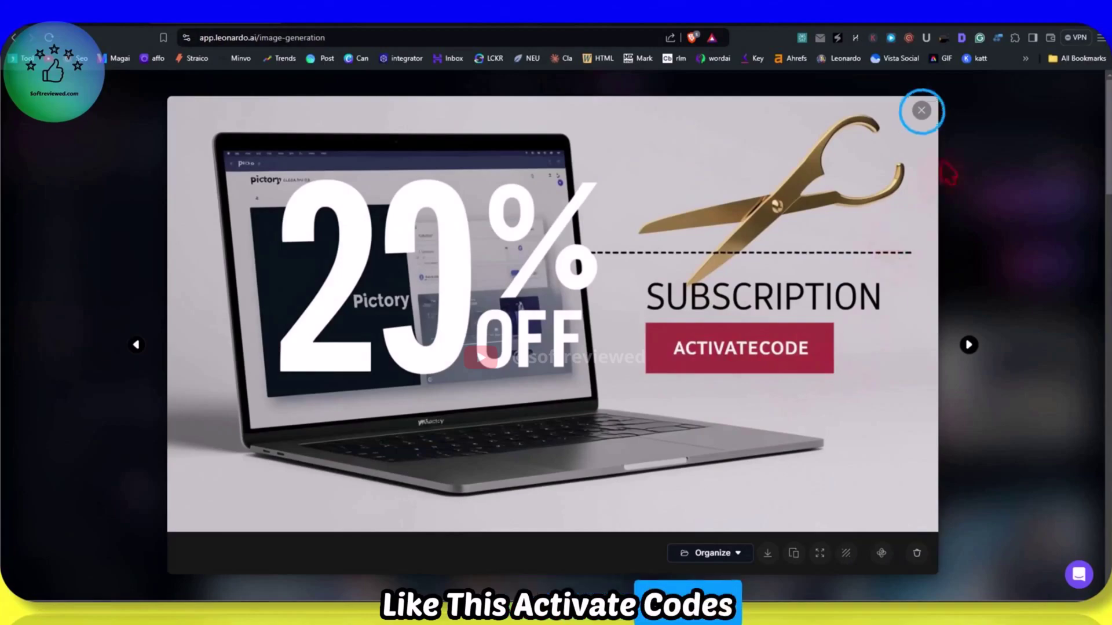
{"action": "left_click", "coordinate": [921, 110]}
Step: Switch to Straico and copy the description of the second concept, Photo-realistic with background overlay text
{"action": "left_click", "coordinate": [354, 22]}
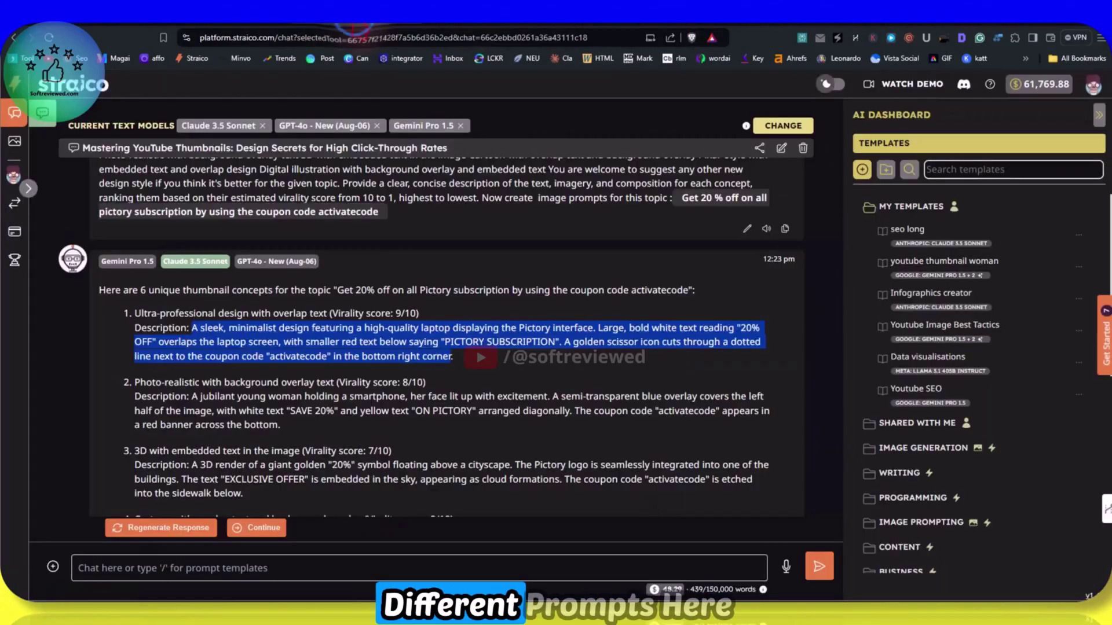
{"action": "scroll", "coordinate": [189, 219], "scroll_direction": "down", "scroll_amount": 3}
{"action": "left_click_drag", "start_coordinate": [190, 218], "coordinate": [281, 248]}
{"action": "key", "text": "ctrl+c"}
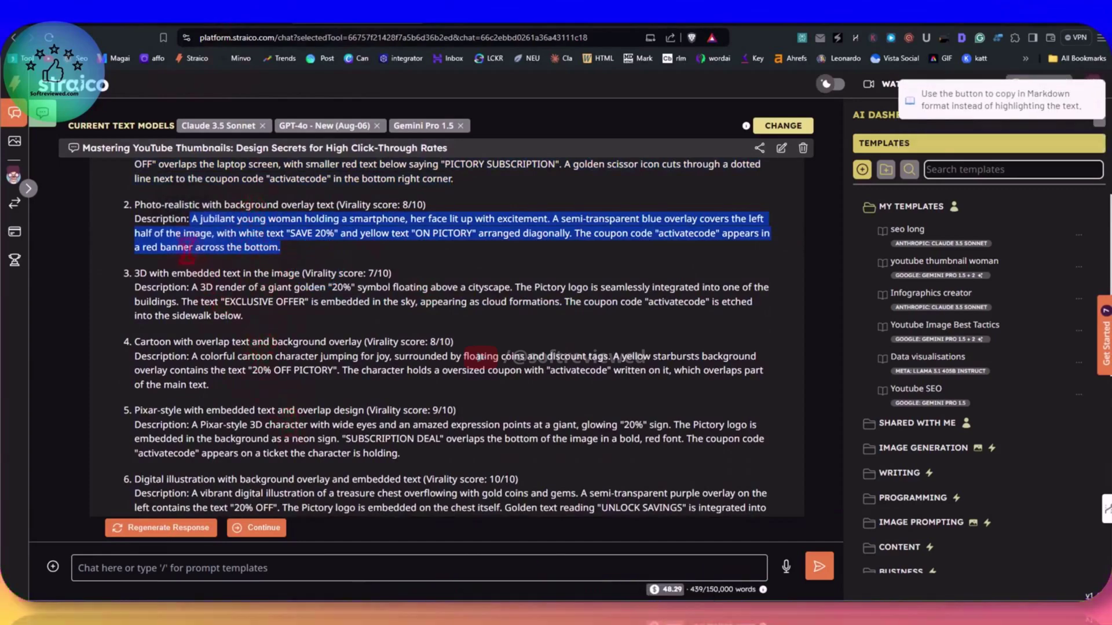
{"action": "scroll", "coordinate": [446, 336], "scroll_direction": "up", "scroll_amount": 2}
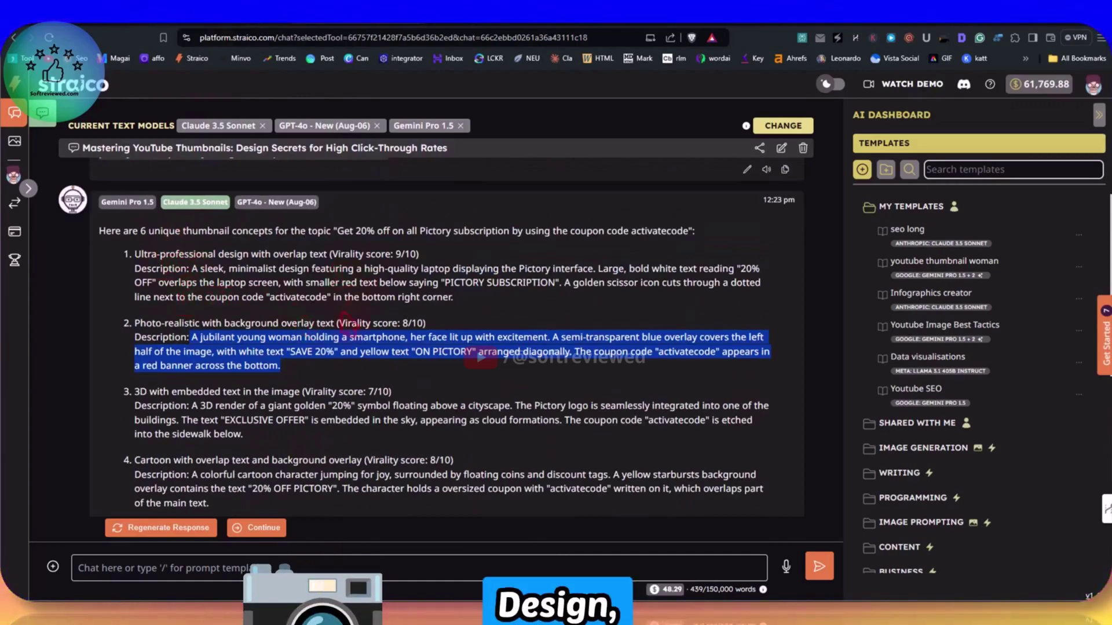
{"action": "scroll", "coordinate": [445, 336], "scroll_direction": "down", "scroll_amount": 3}
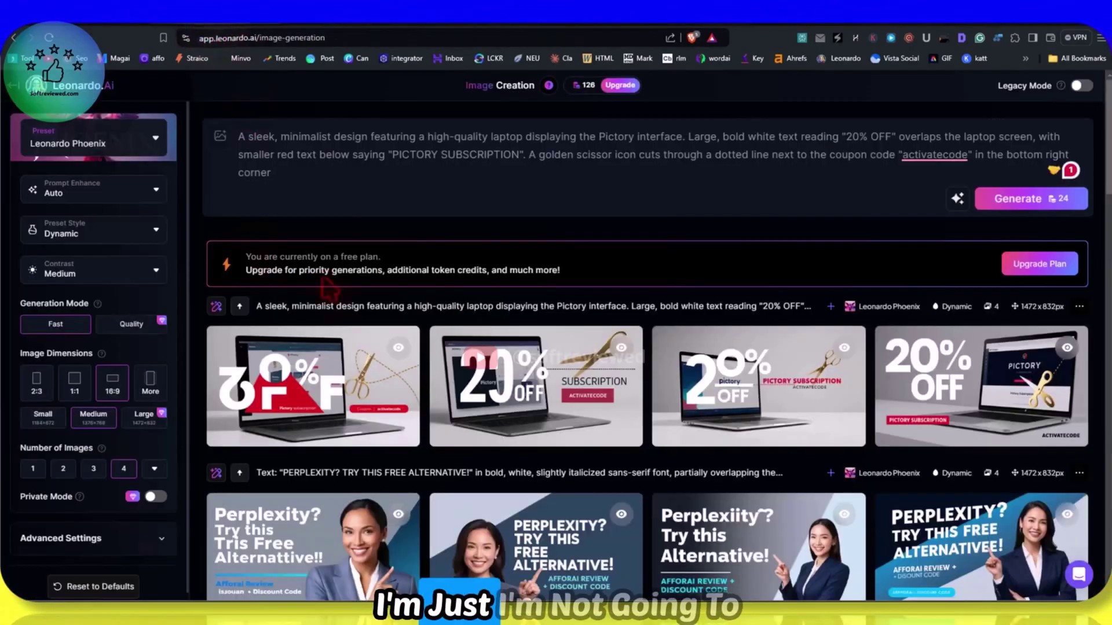
Step: Switch to Leonardo.Ai, replace the whole prompt with the copied description of the jubilant young woman and generate the images
{"action": "left_click", "coordinate": [295, 171]}
{"action": "left_click_drag", "start_coordinate": [450, 176], "coordinate": [238, 130]}
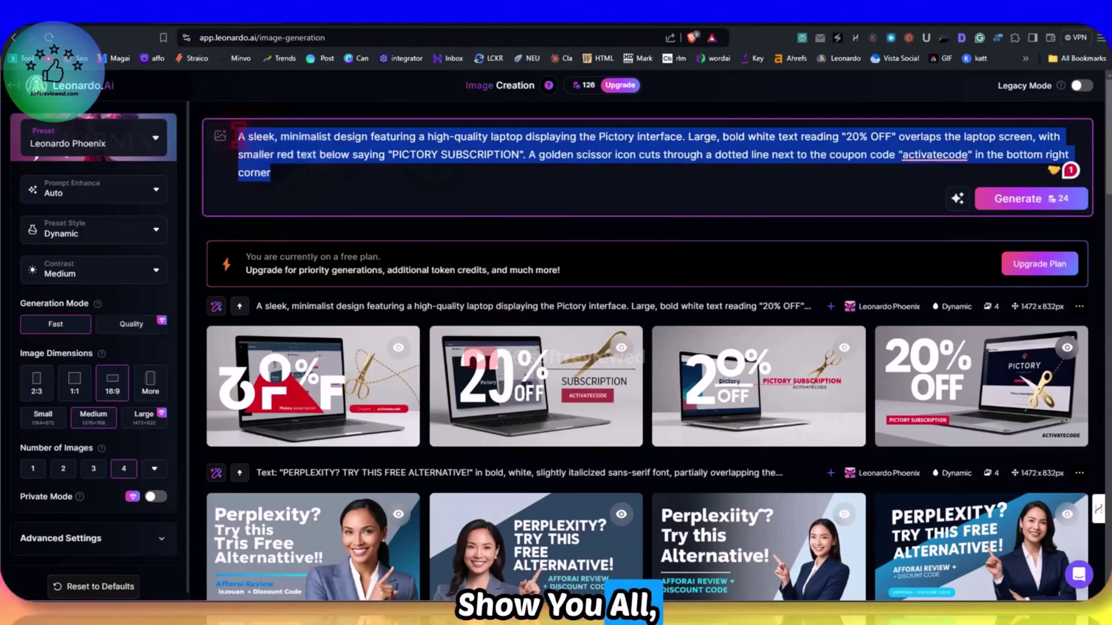
{"action": "key", "text": "ctrl+v"}
{"action": "left_click", "coordinate": [1020, 182]}
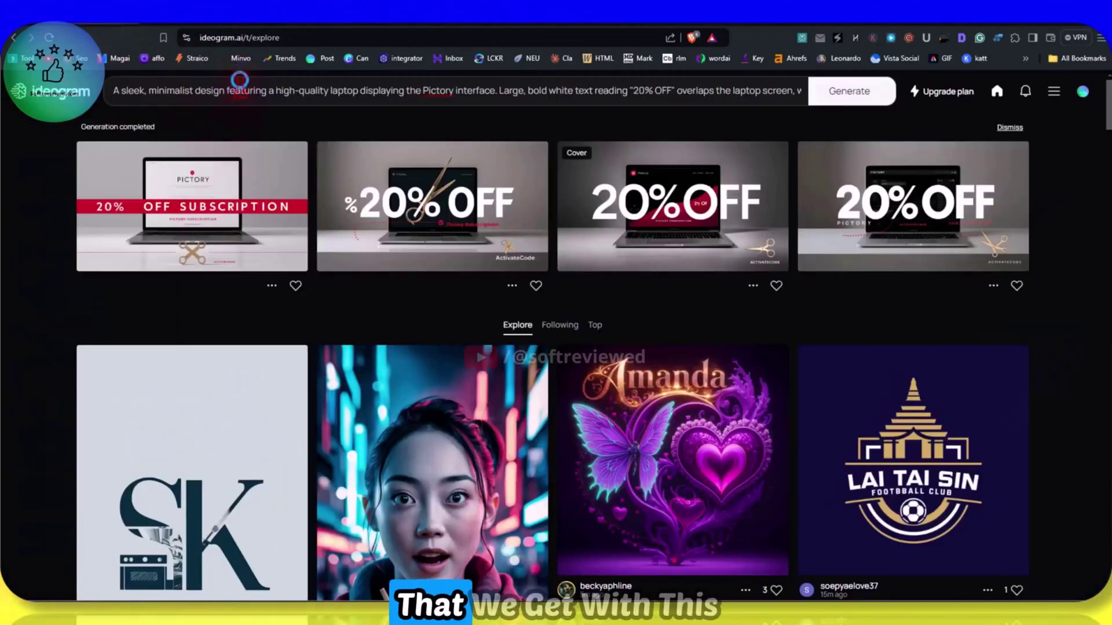
Step: Switch to Ideogram, replace the laptop prompt with the copied description of the young woman and generate the images
{"action": "left_click", "coordinate": [361, 124]}
{"action": "key", "text": "ctrl+a"}
{"action": "key", "text": "ctrl+v"}
{"action": "left_click", "coordinate": [926, 417]}
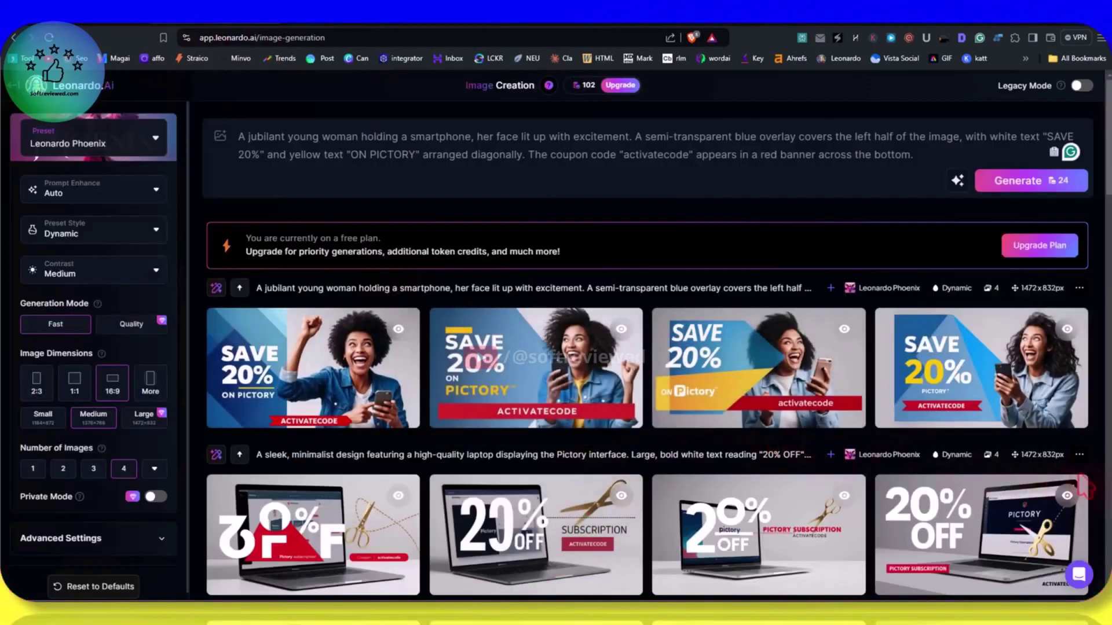
Step: Switch to Leonardo.Ai and enlarge the second and first generated images of the woman with the smartphone
{"action": "left_click", "coordinate": [526, 364]}
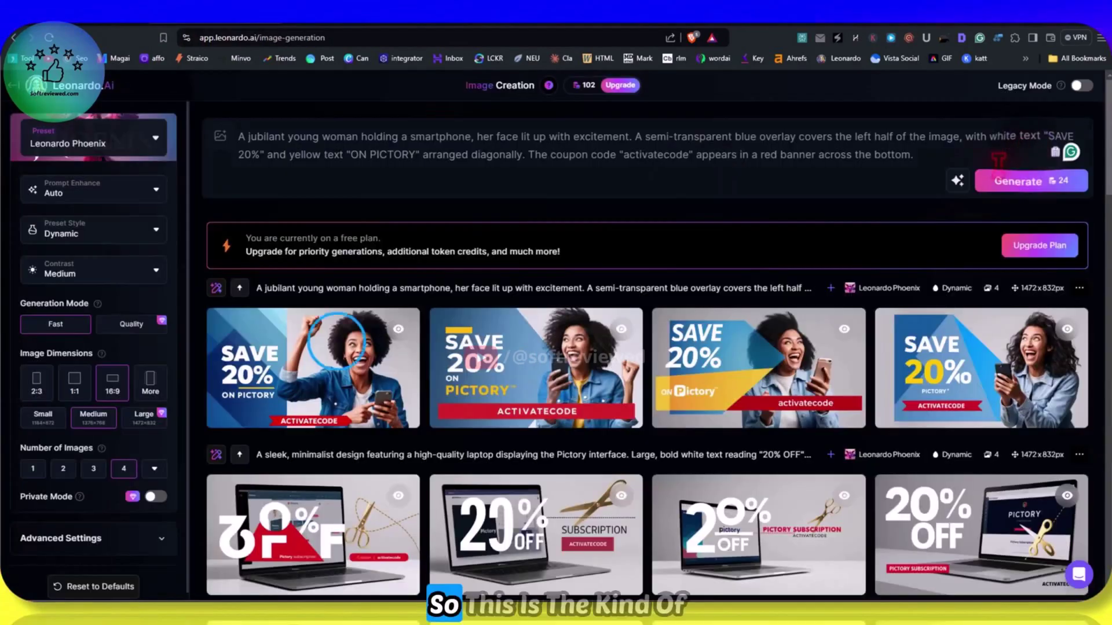
{"action": "key", "text": "Escape"}
{"action": "left_click", "coordinate": [335, 342]}
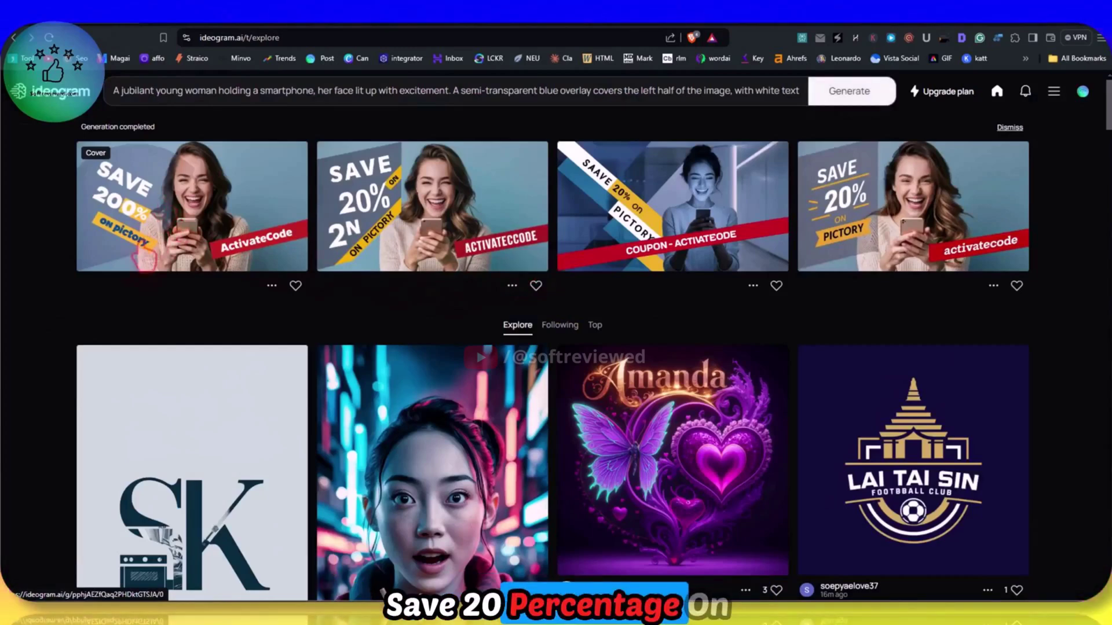
Step: Open the fourth generated image of the woman in Ideogram and try to upscale it
{"action": "left_click", "coordinate": [907, 204]}
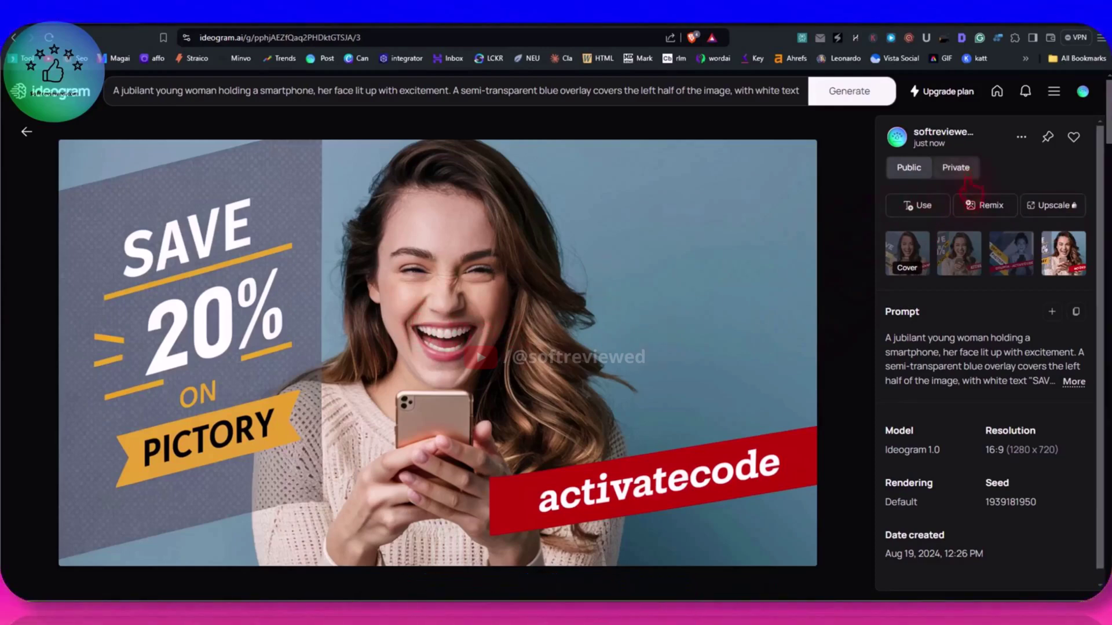
{"action": "left_click", "coordinate": [1021, 139]}
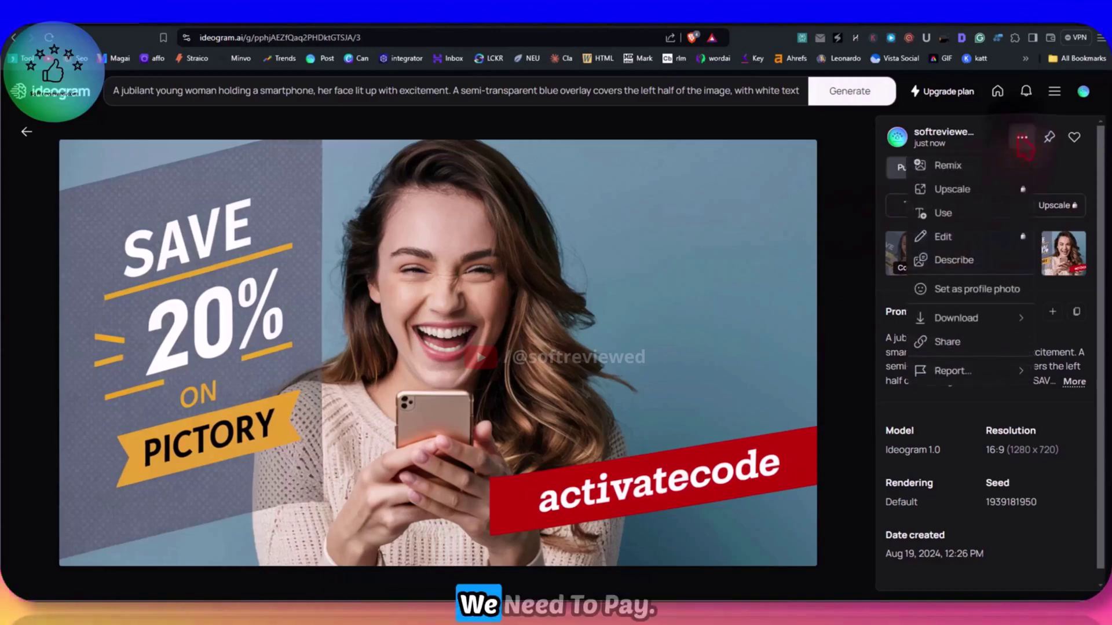
{"action": "left_click", "coordinate": [971, 186]}
{"action": "left_click", "coordinate": [828, 130]}
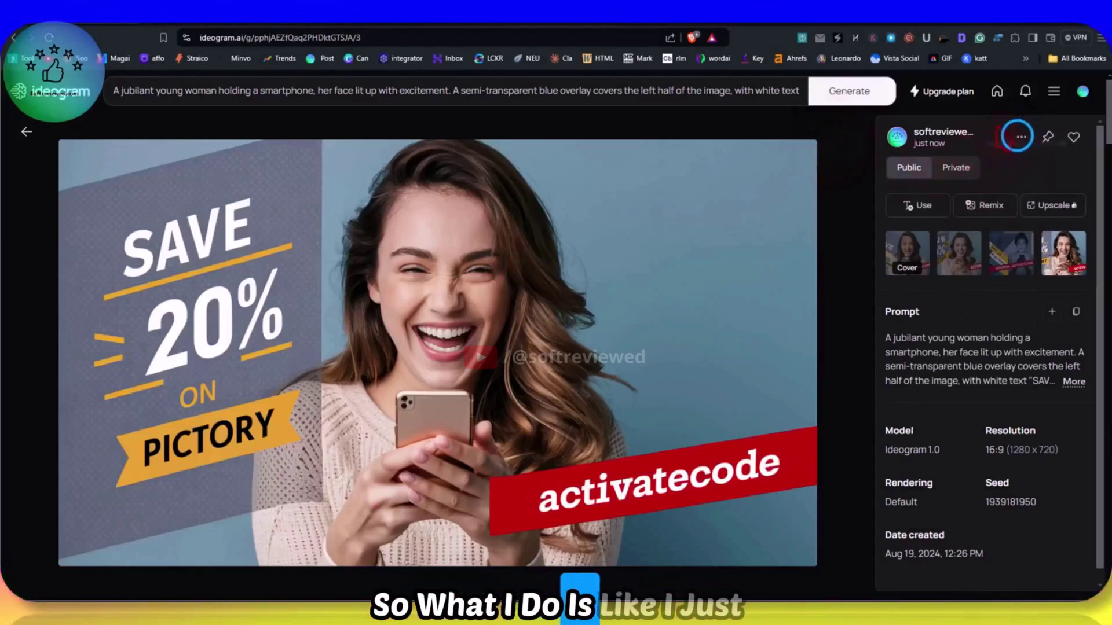
Step: Download the opened image as JPEG (70% quality) and save it in the Downloads folder
{"action": "left_click", "coordinate": [1022, 139]}
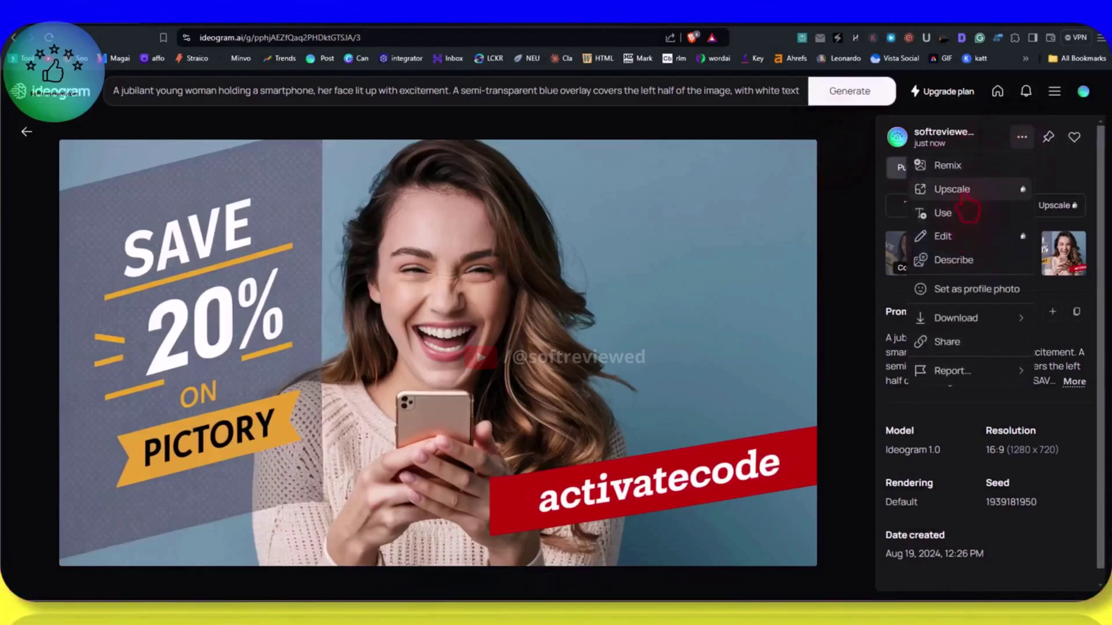
{"action": "mouse_move", "coordinate": [973, 318]}
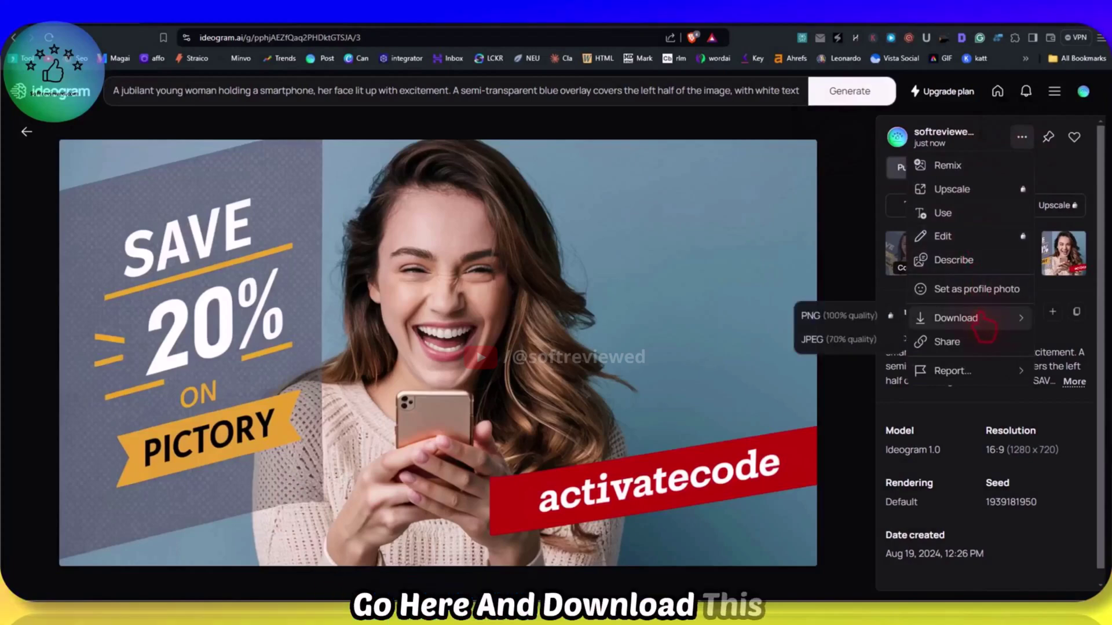
{"action": "left_click", "coordinate": [847, 340]}
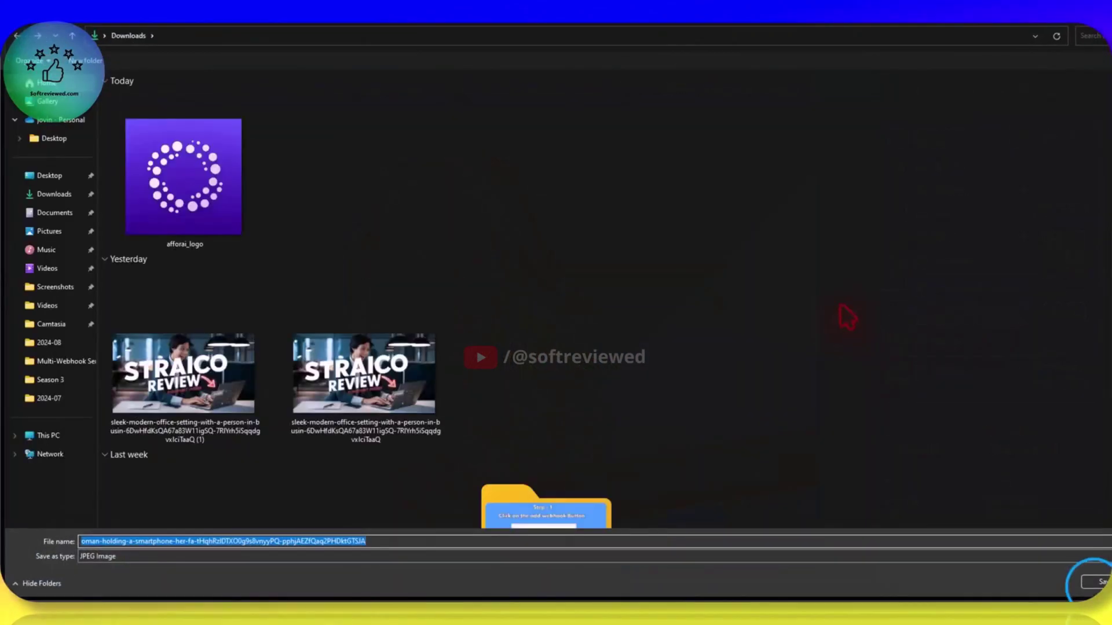
{"action": "left_click", "coordinate": [1093, 585]}
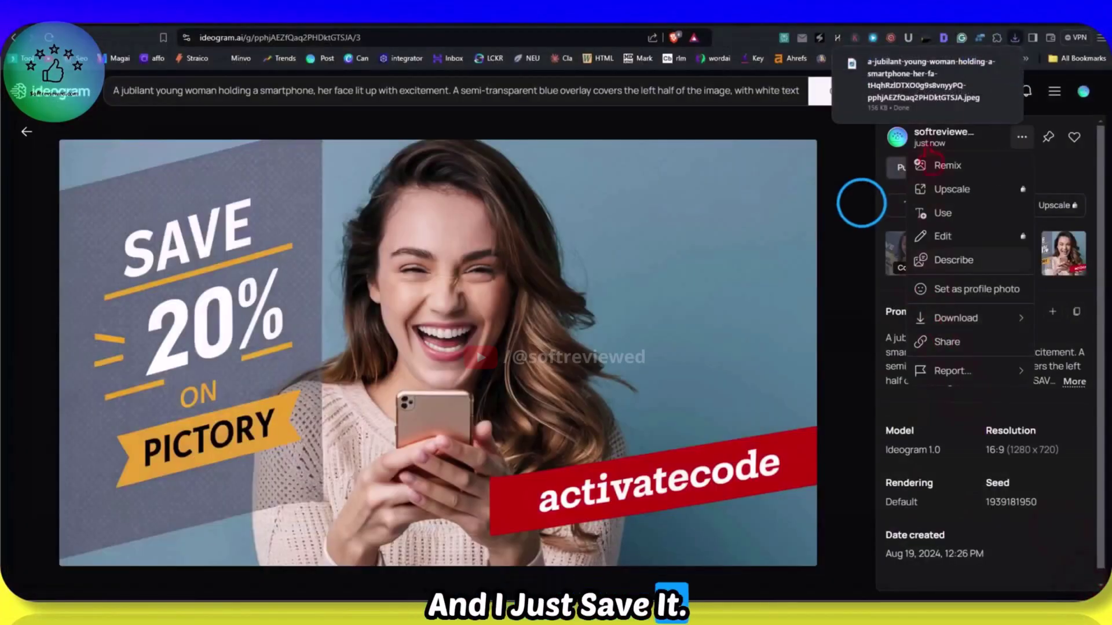
{"action": "left_click", "coordinate": [861, 204]}
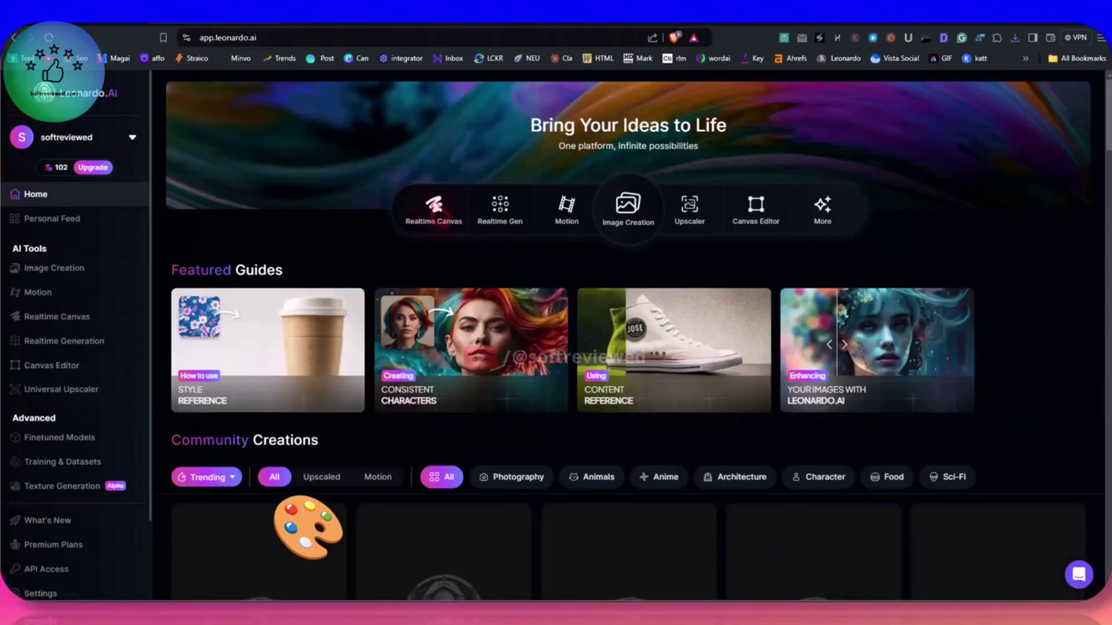
Step: Switch to Leonardo.Ai, open the Universal Upscaler, upload the downloaded SAVE 20% ON PICTORY image and upscale it
{"action": "left_click", "coordinate": [688, 220]}
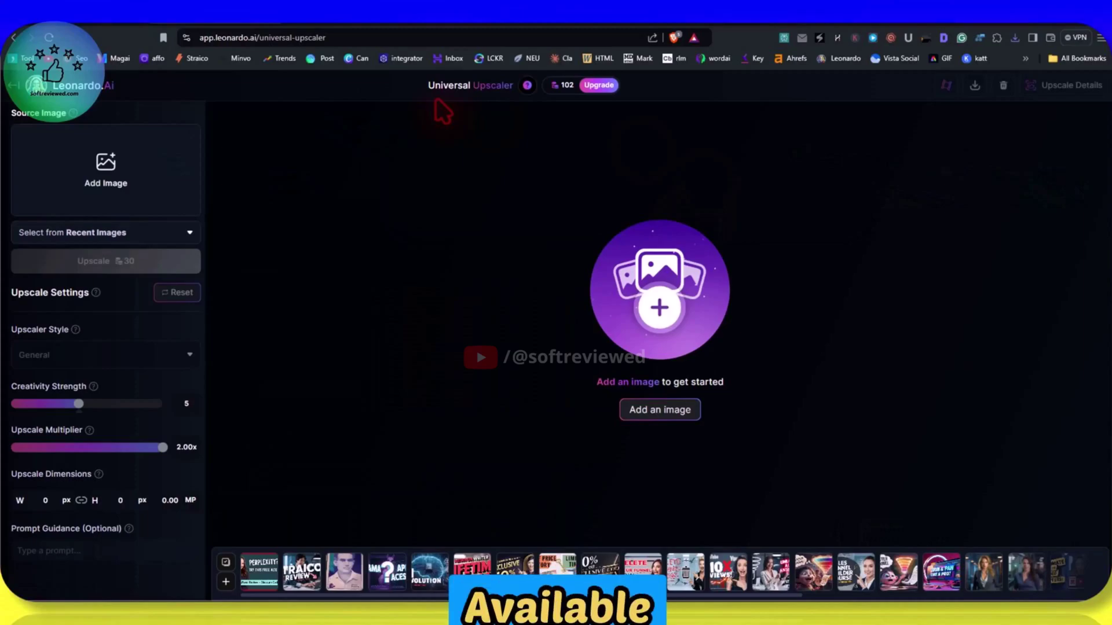
{"action": "left_click", "coordinate": [105, 168]}
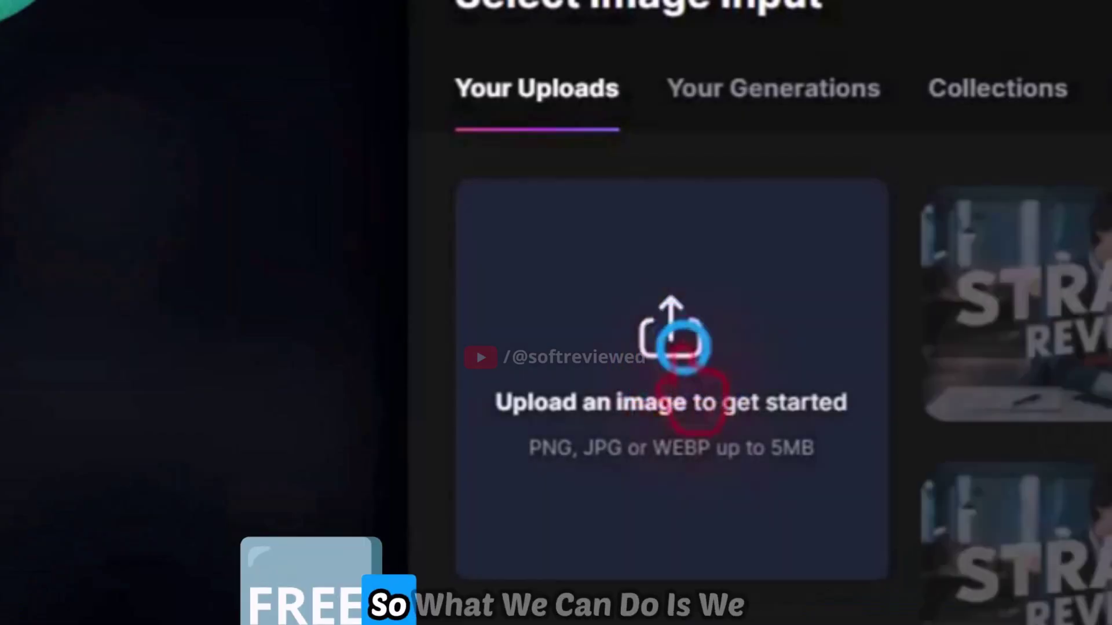
{"action": "left_click", "coordinate": [684, 343]}
{"action": "left_click", "coordinate": [533, 273]}
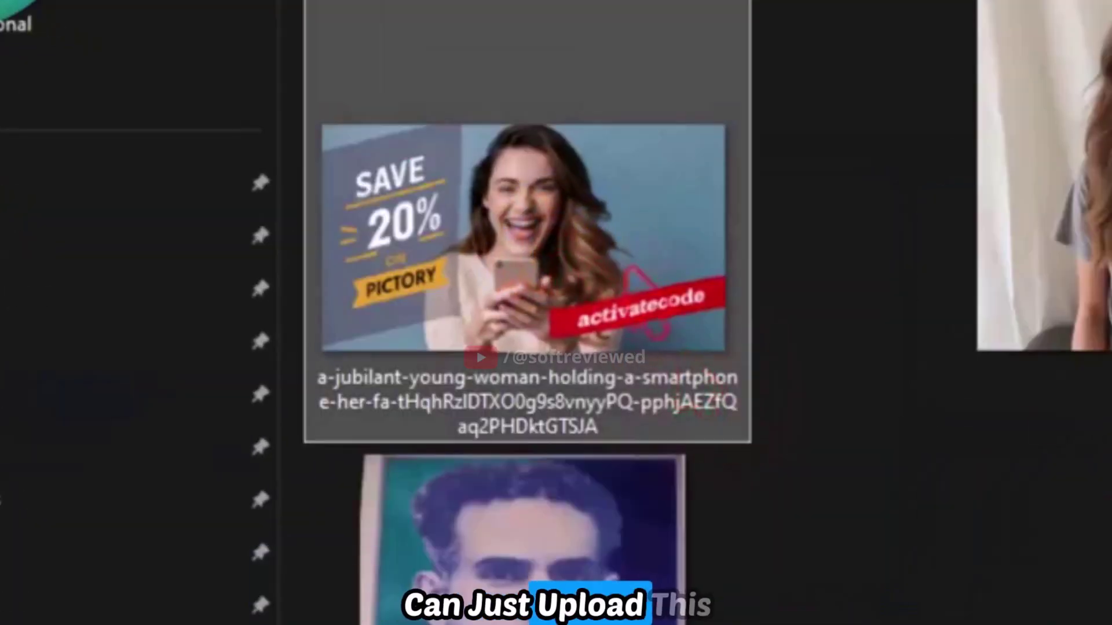
{"action": "key", "text": "Return"}
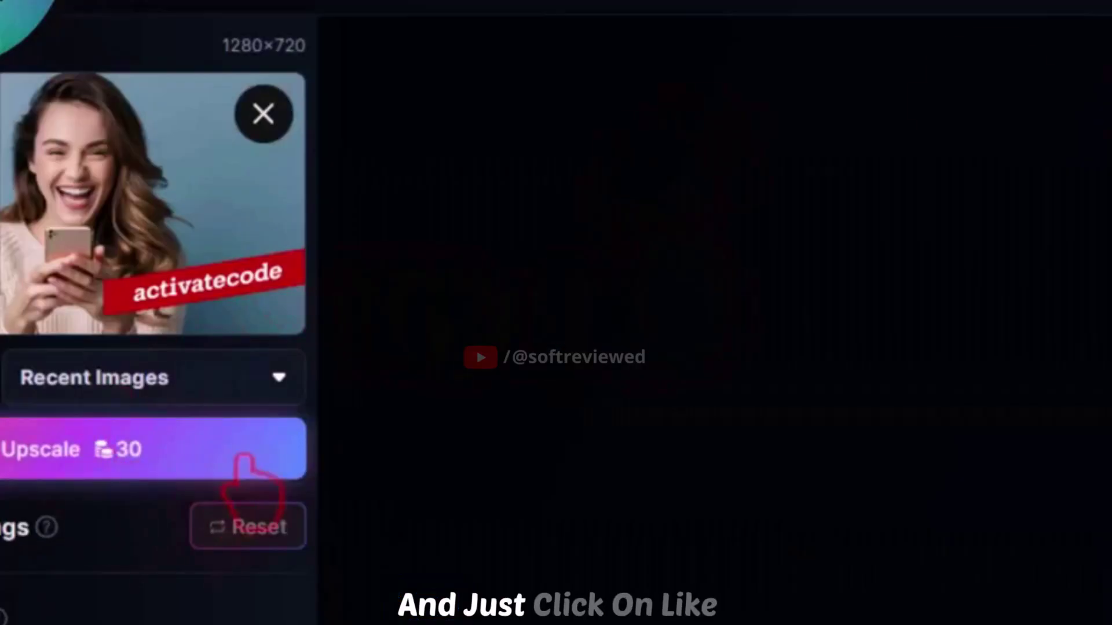
{"action": "left_click", "coordinate": [81, 450]}
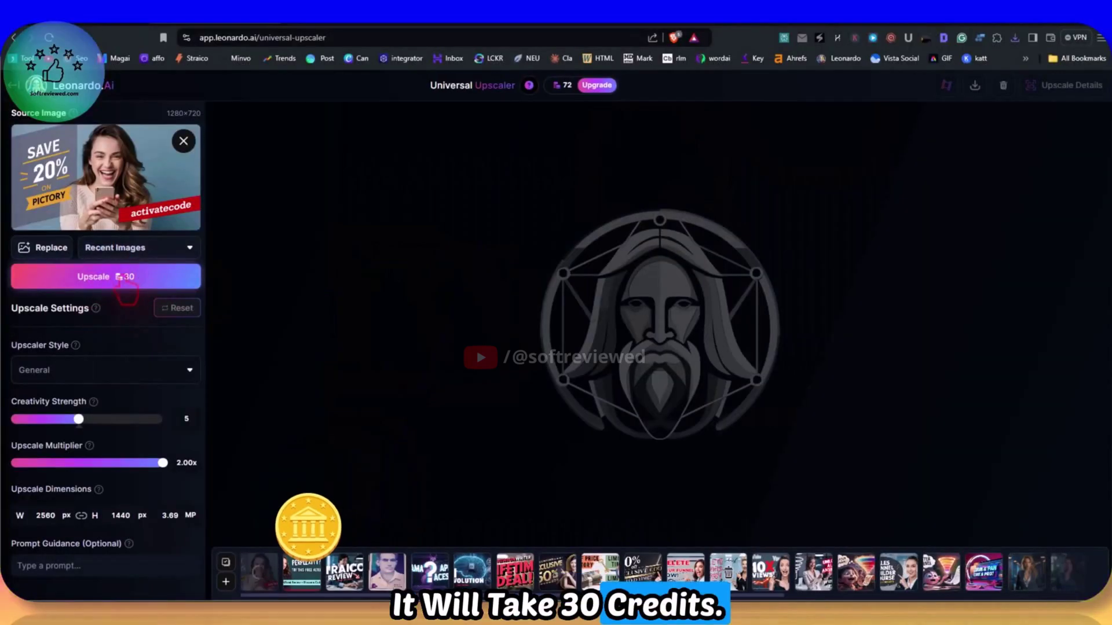
Step: Check the remaining credits and open the earlier upscaled Perplexity thumbnail for a before-and-after comparison
{"action": "left_click", "coordinate": [561, 88]}
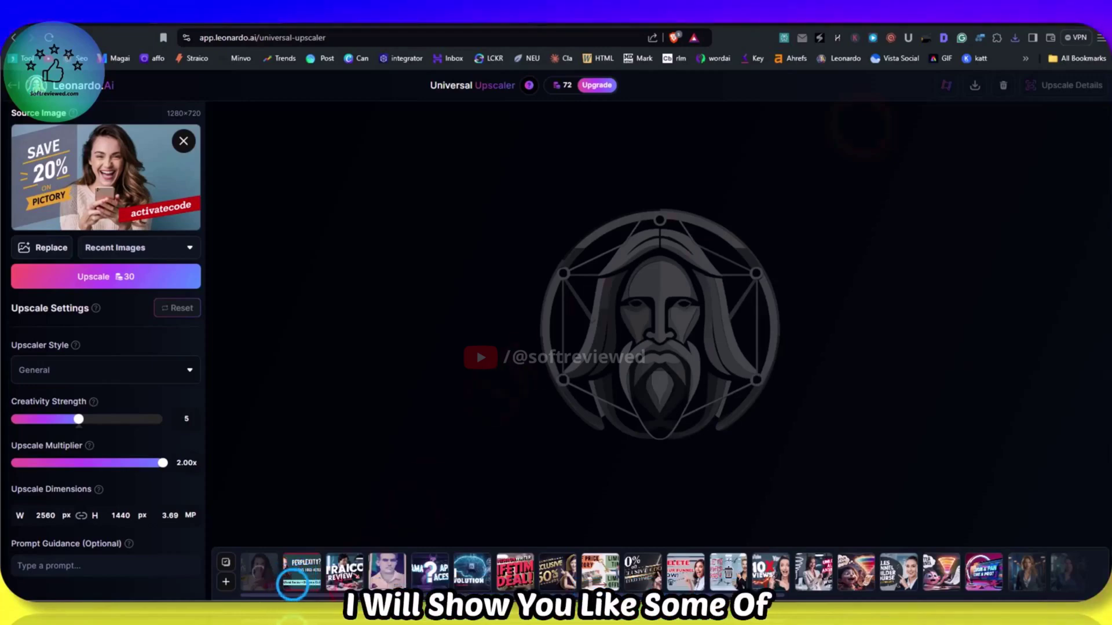
{"action": "left_click", "coordinate": [302, 572]}
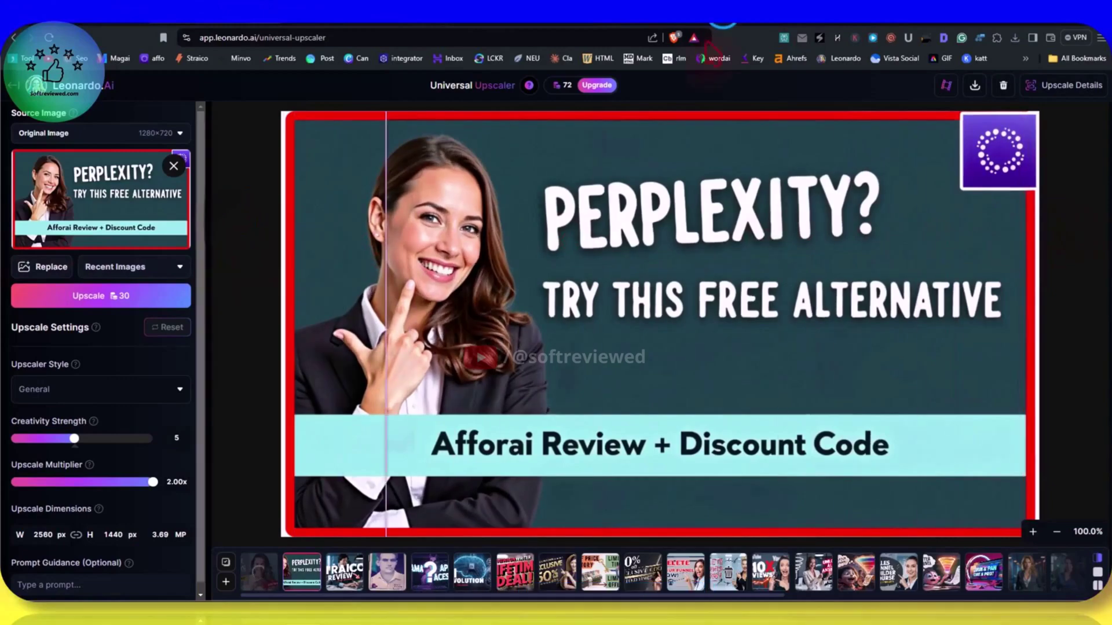
Step: Search for "flux" in a new browser tab and open the FLUX.1 [dev] Hugging Face Space by black-forest-labs
{"action": "key", "text": "ctrl+t"}
{"action": "left_click", "coordinate": [550, 42]}
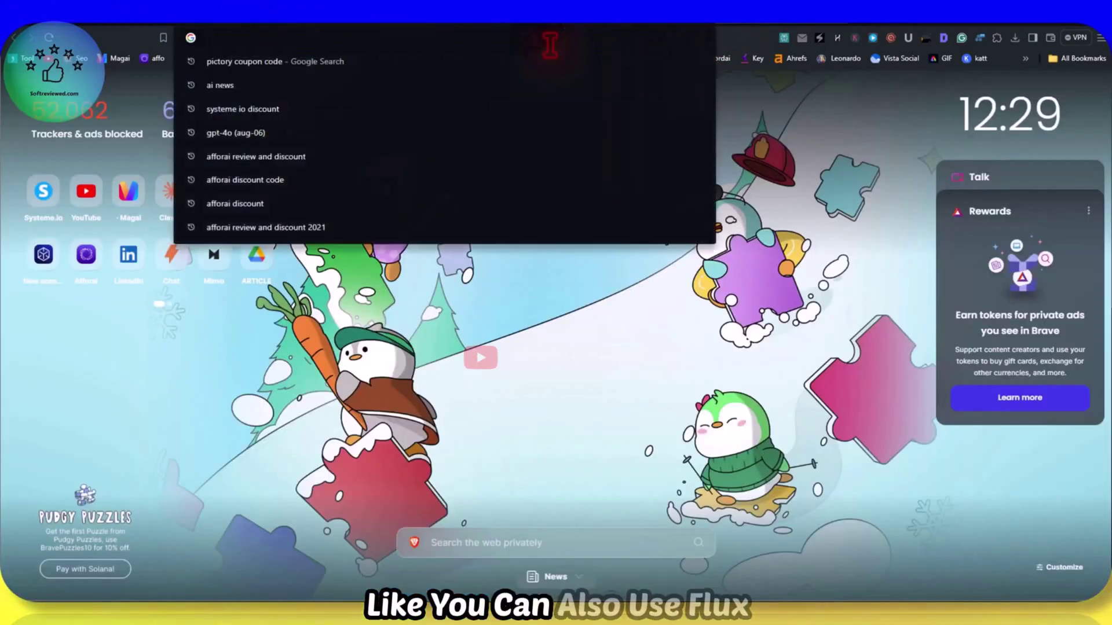
{"action": "type", "text": "flux"}
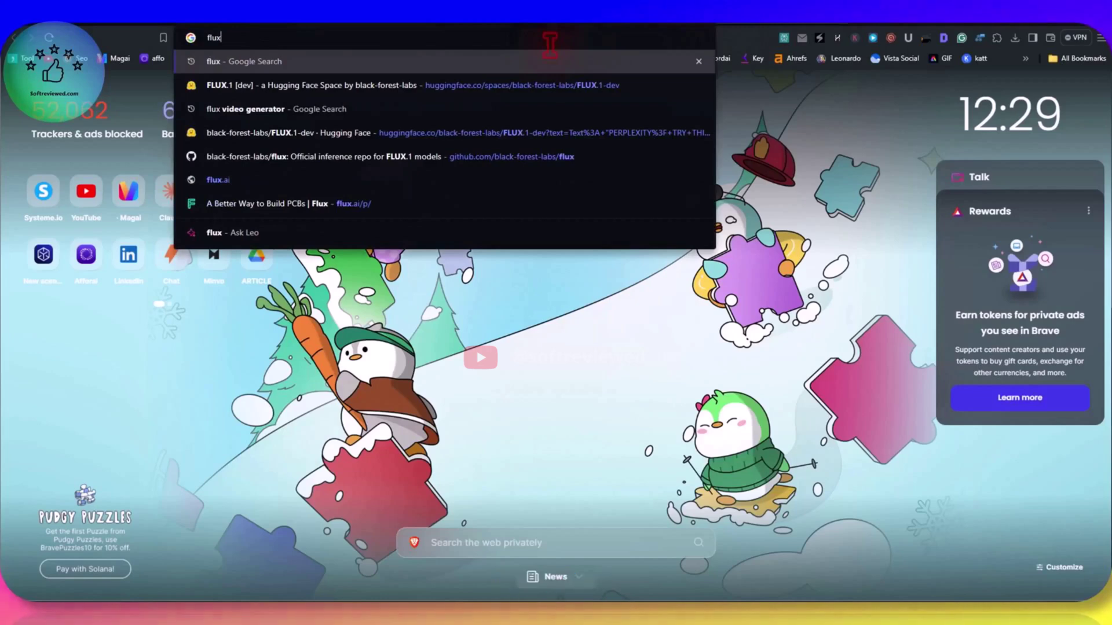
{"action": "key", "text": "Down"}
{"action": "key", "text": "Return"}
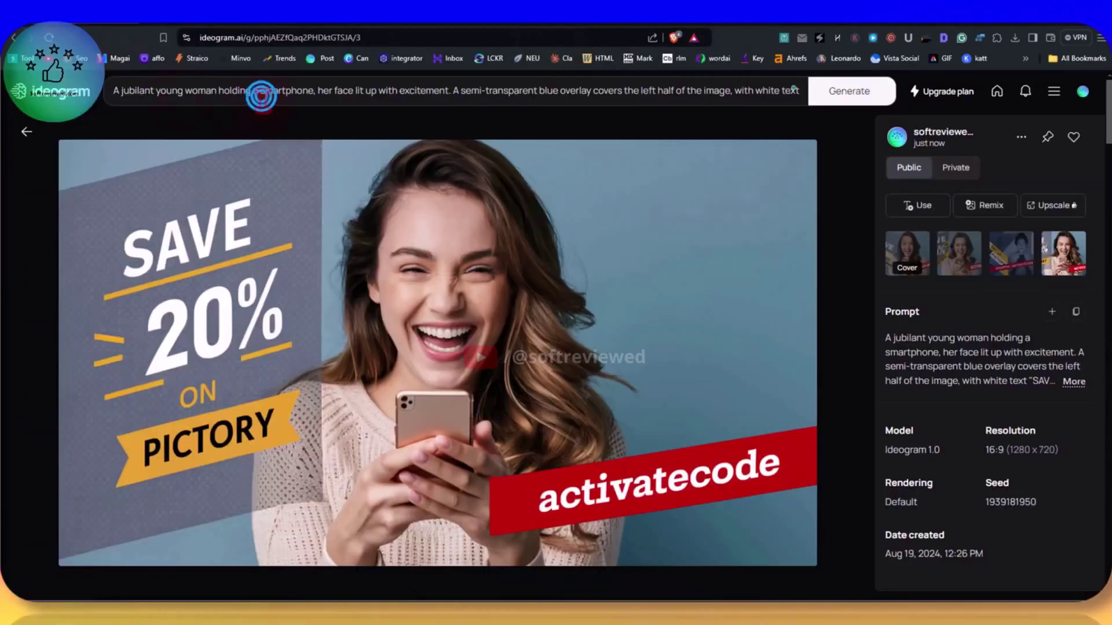
Step: Switch back to Ideogram and copy the entire prompt describing the jubilant young woman
{"action": "left_click", "coordinate": [260, 94]}
{"action": "key", "text": "ctrl+a"}
{"action": "right_click", "coordinate": [282, 96]}
{"action": "left_click", "coordinate": [303, 145]}
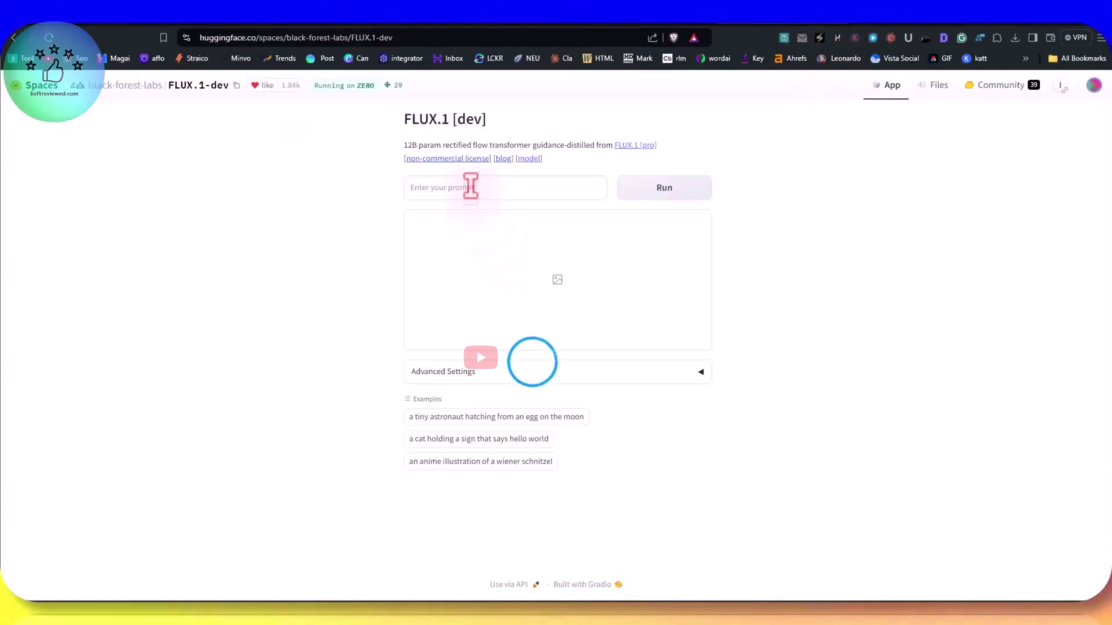
Step: In the FLUX.1 [dev] Space's advanced settings, set the image width to 1280 and the height to 720
{"action": "left_click", "coordinate": [532, 363]}
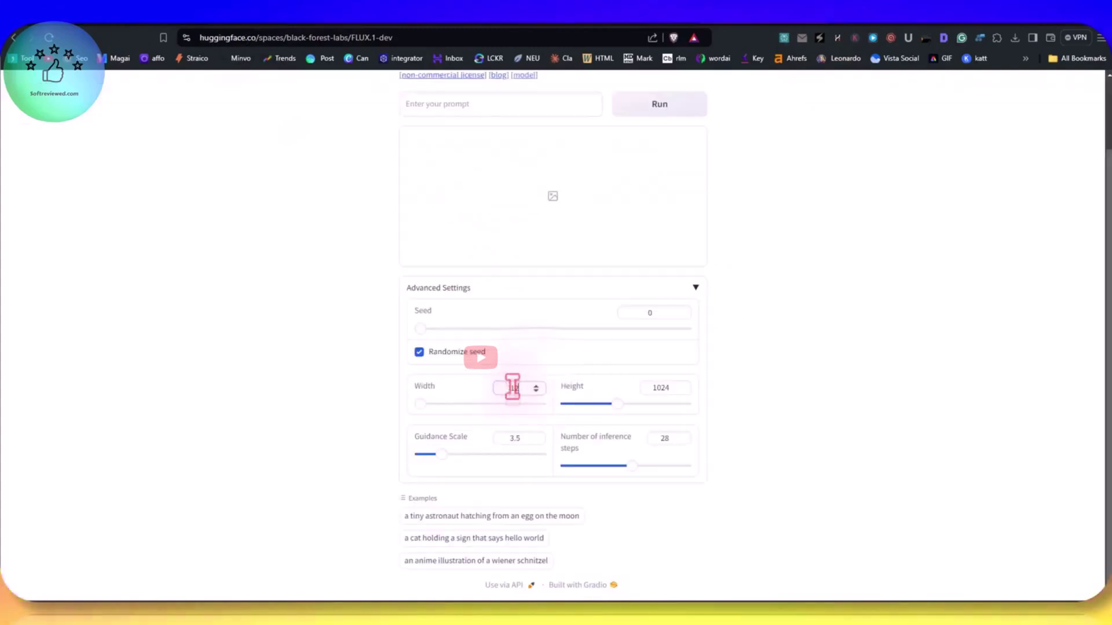
{"action": "type", "text": "129"}
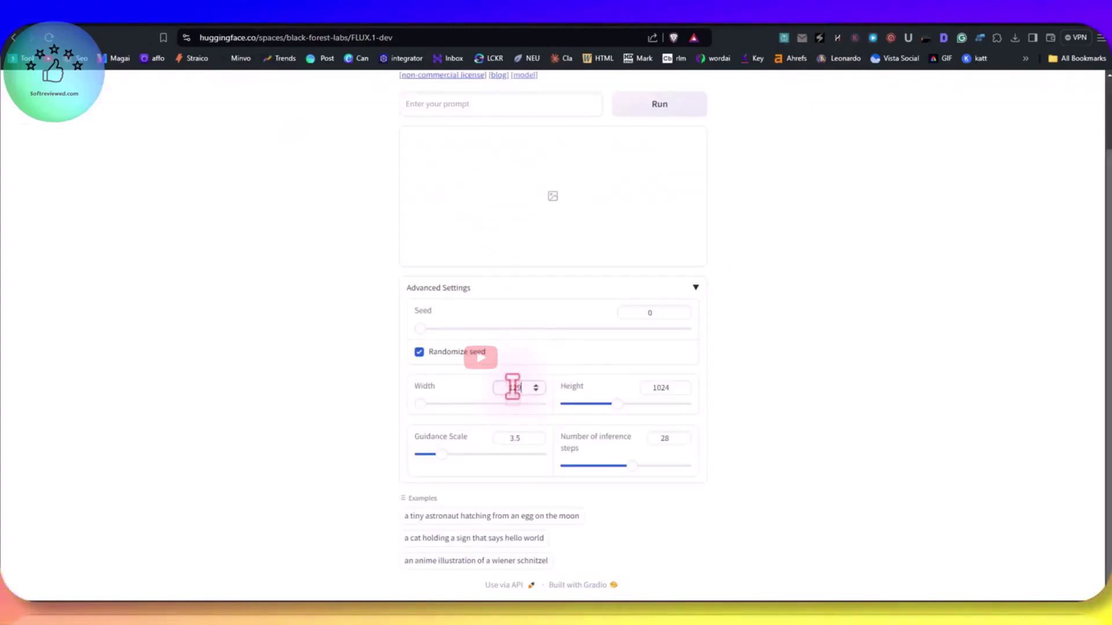
{"action": "key", "text": "BackSpace"}
{"action": "type", "text": "80"}
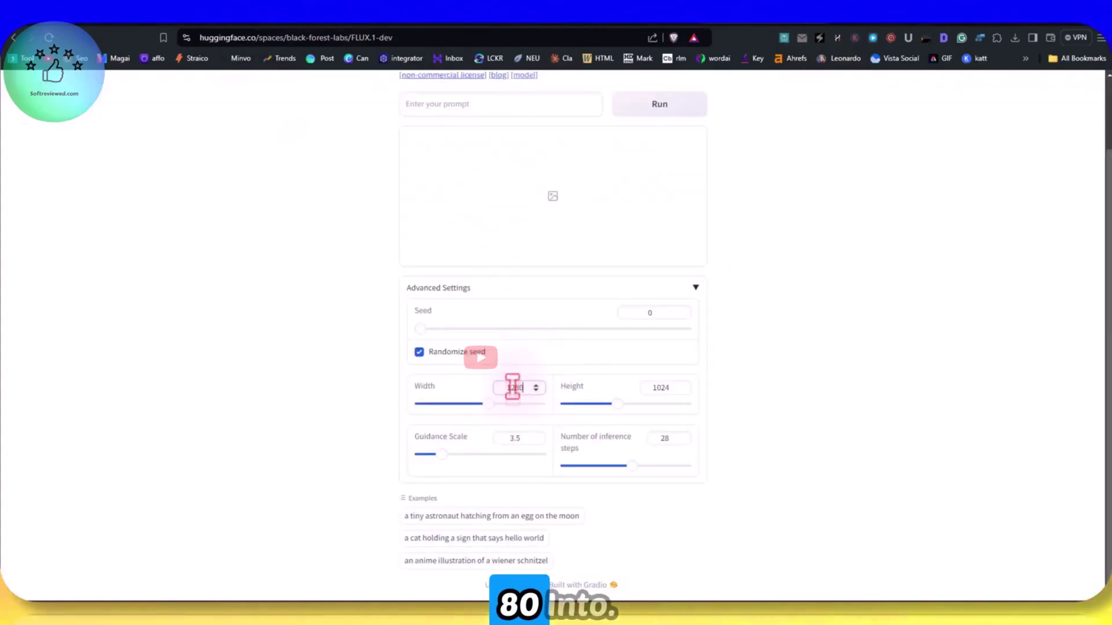
{"action": "left_click", "coordinate": [670, 388]}
{"action": "left_click_drag", "start_coordinate": [670, 387], "coordinate": [624, 400]}
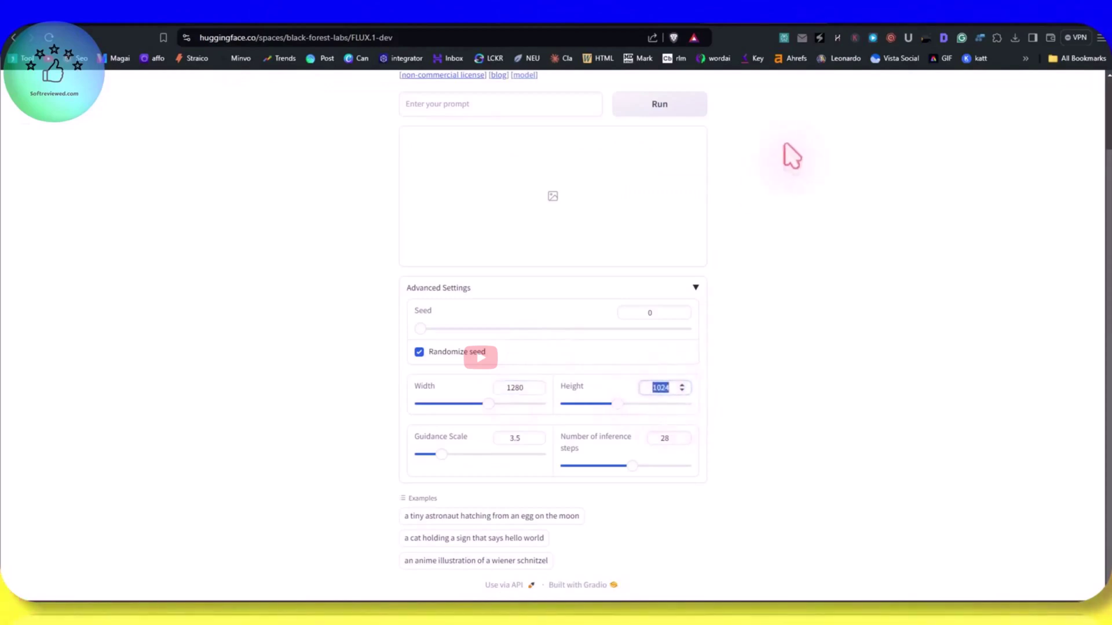
{"action": "type", "text": "720"}
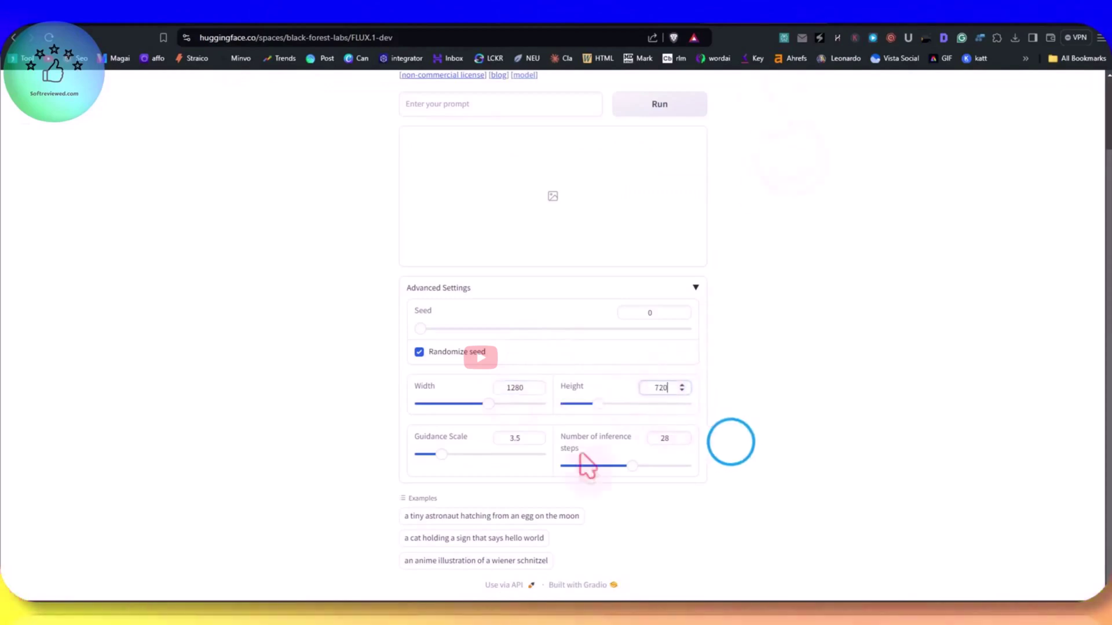
Step: Raise the number of inference steps to 34 and the guidance scale to 9.2
{"action": "left_click", "coordinate": [630, 465]}
{"action": "left_click_drag", "start_coordinate": [641, 468], "coordinate": [646, 467]}
{"action": "left_click_drag", "start_coordinate": [440, 455], "coordinate": [489, 456]}
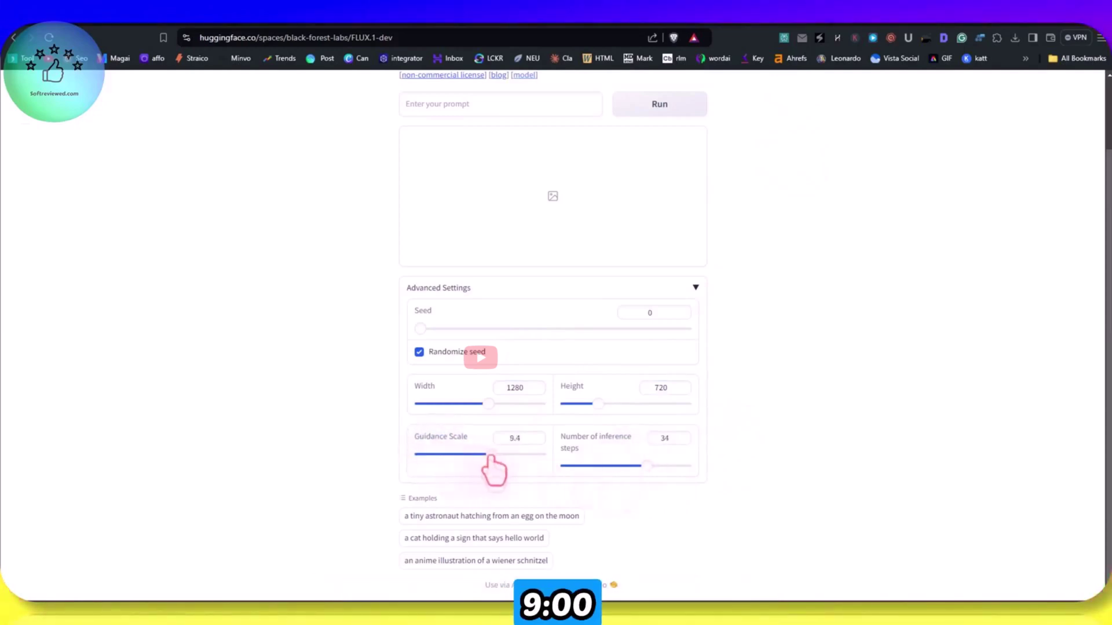
{"action": "left_click", "coordinate": [775, 368]}
{"action": "scroll", "coordinate": [593, 343], "scroll_direction": "up", "scroll_amount": 2}
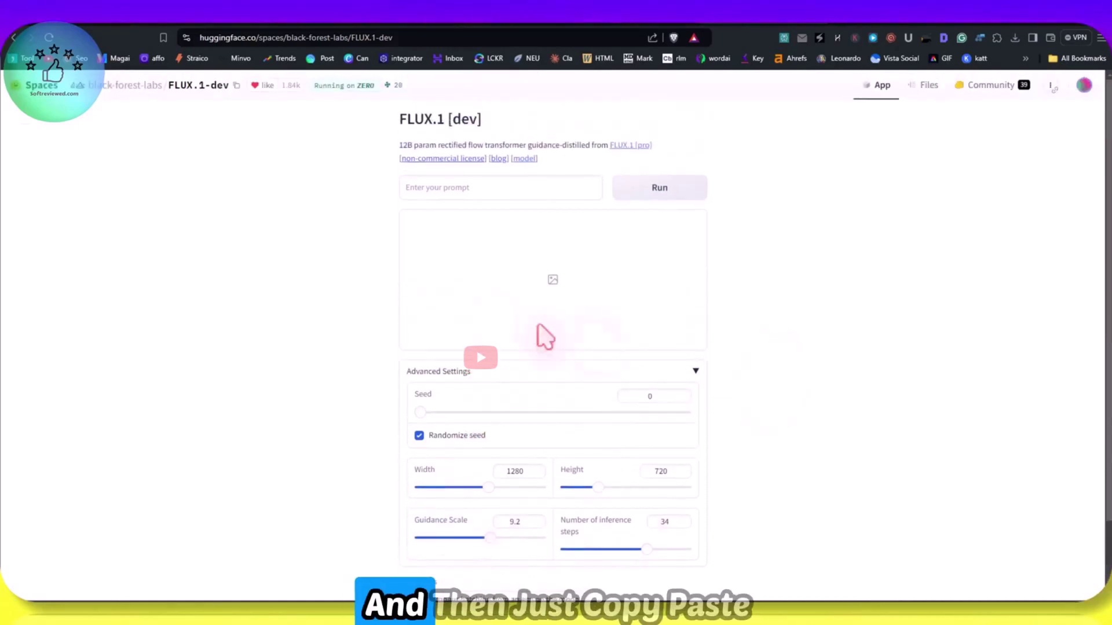
Step: Paste the copied prompt about the jubilant young woman and run the image generation
{"action": "right_click", "coordinate": [436, 189]}
{"action": "left_click", "coordinate": [469, 291]}
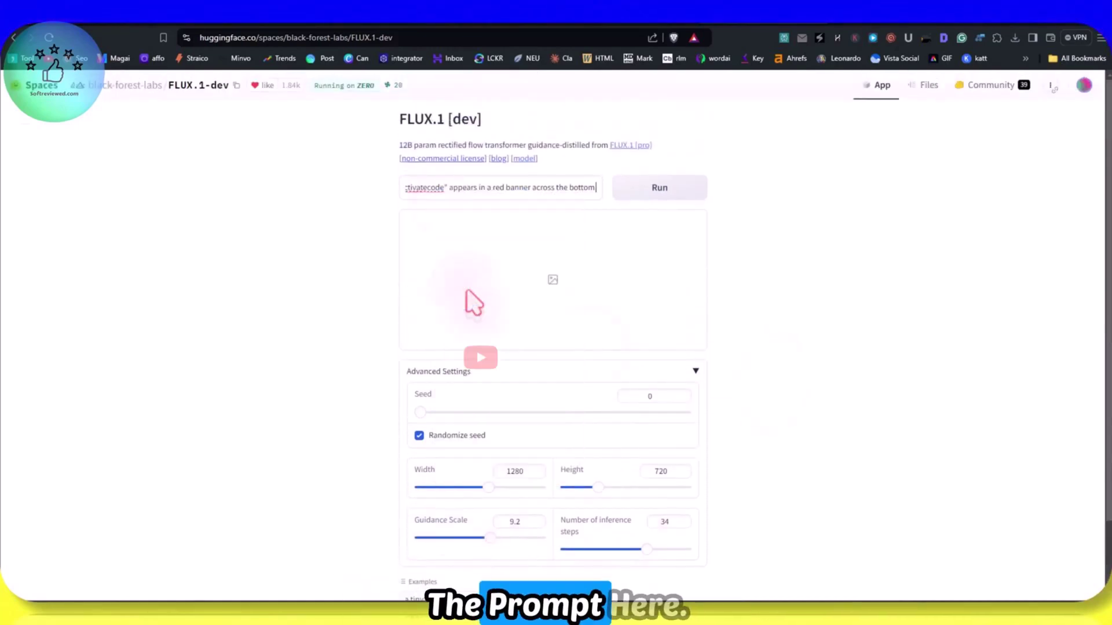
{"action": "left_click", "coordinate": [674, 191]}
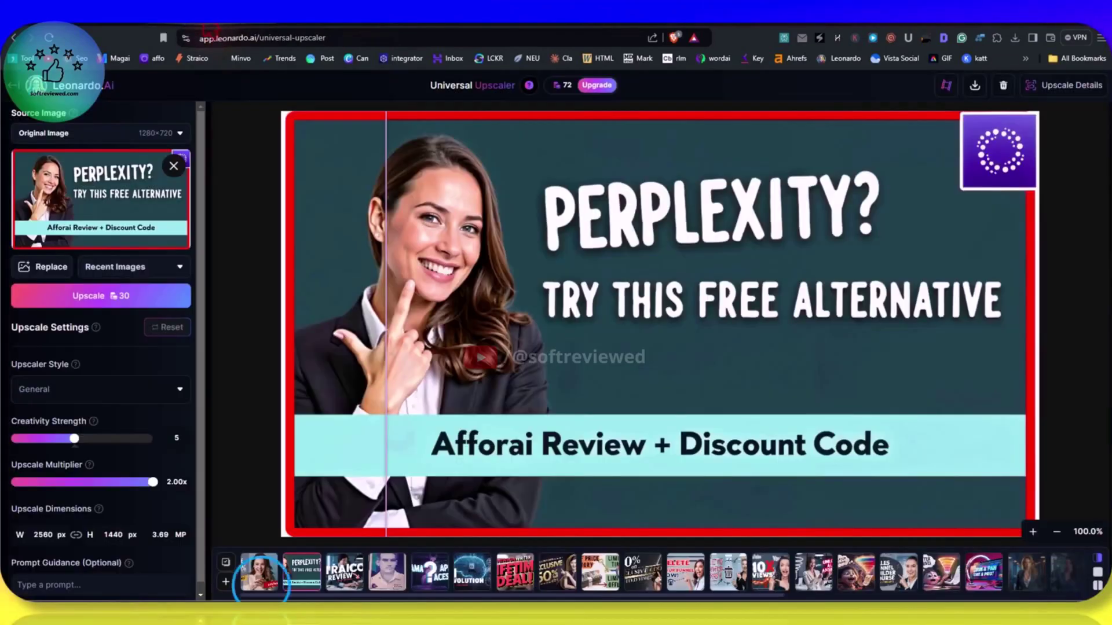
Step: In Leonardo.Ai, download the upscaled SAVE 20% ON PICTORY image as test image.jpg and check the file in its download folder
{"action": "left_click", "coordinate": [260, 573]}
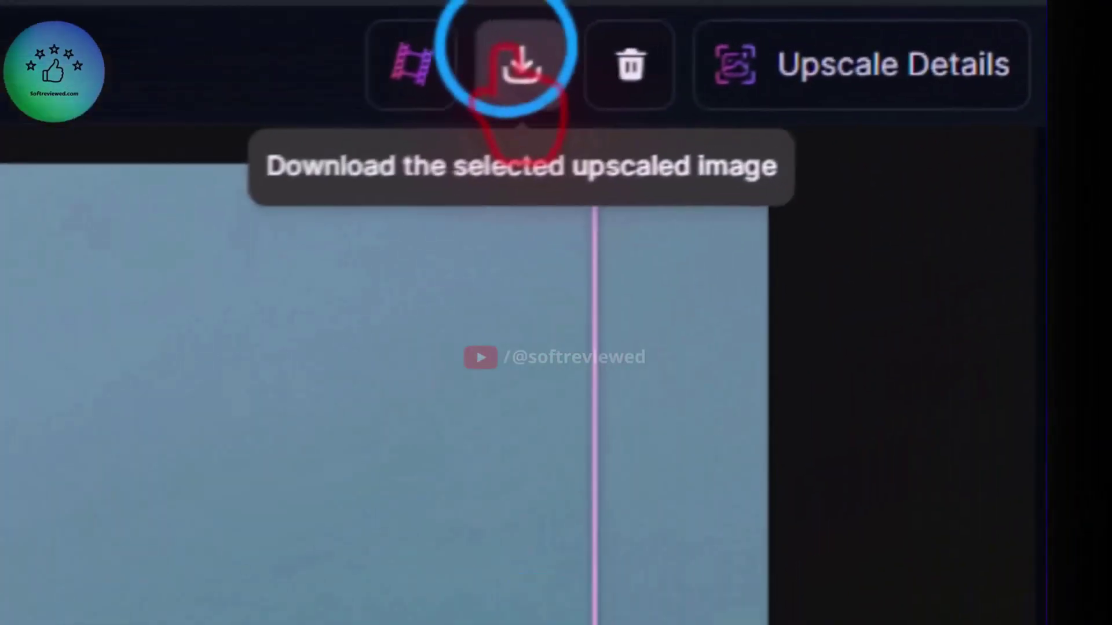
{"action": "left_click", "coordinate": [510, 64]}
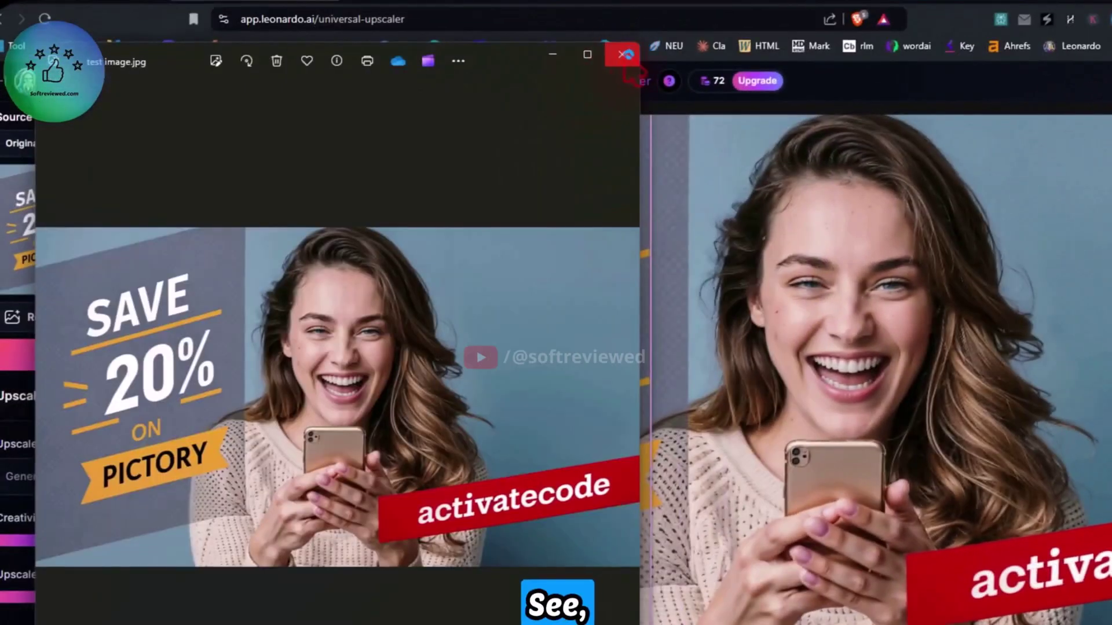
{"action": "left_click", "coordinate": [624, 55]}
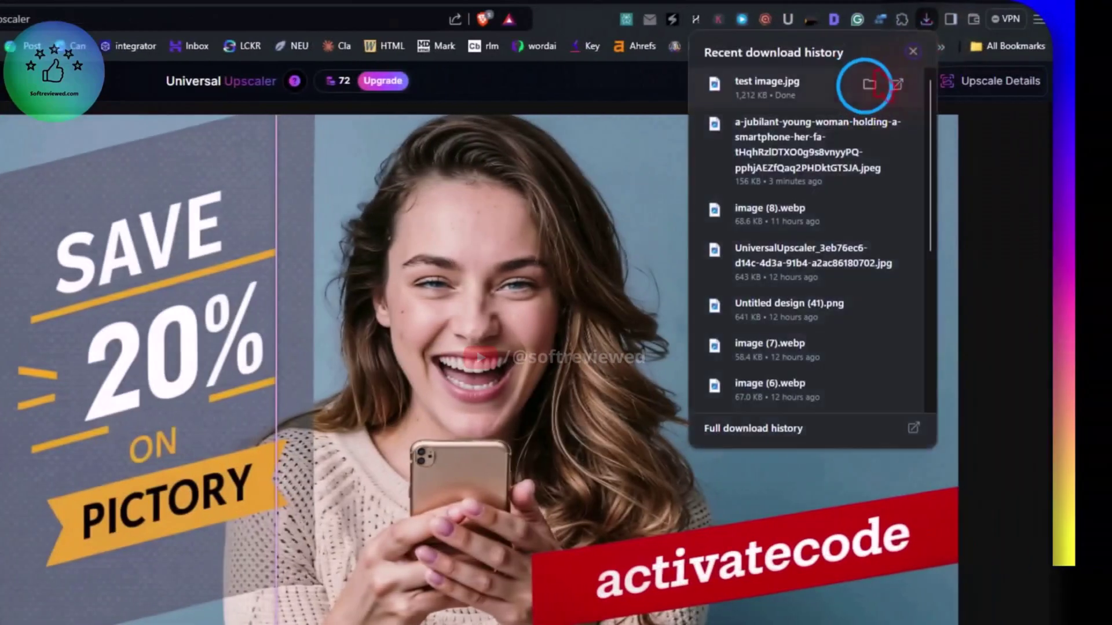
{"action": "left_click", "coordinate": [869, 84]}
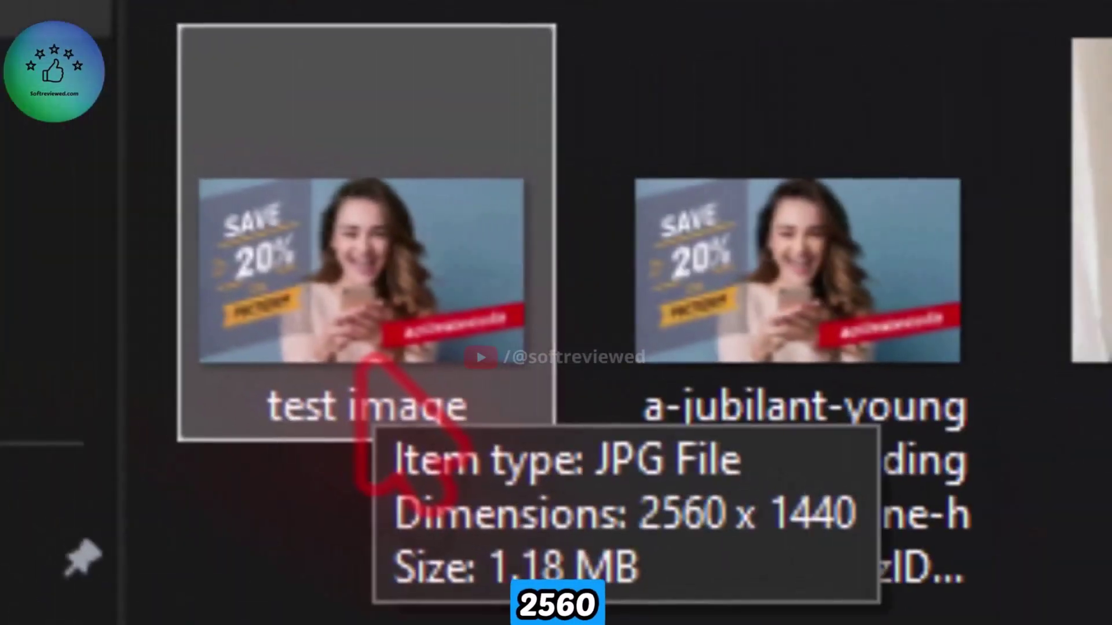
{"action": "double_click", "coordinate": [368, 359]}
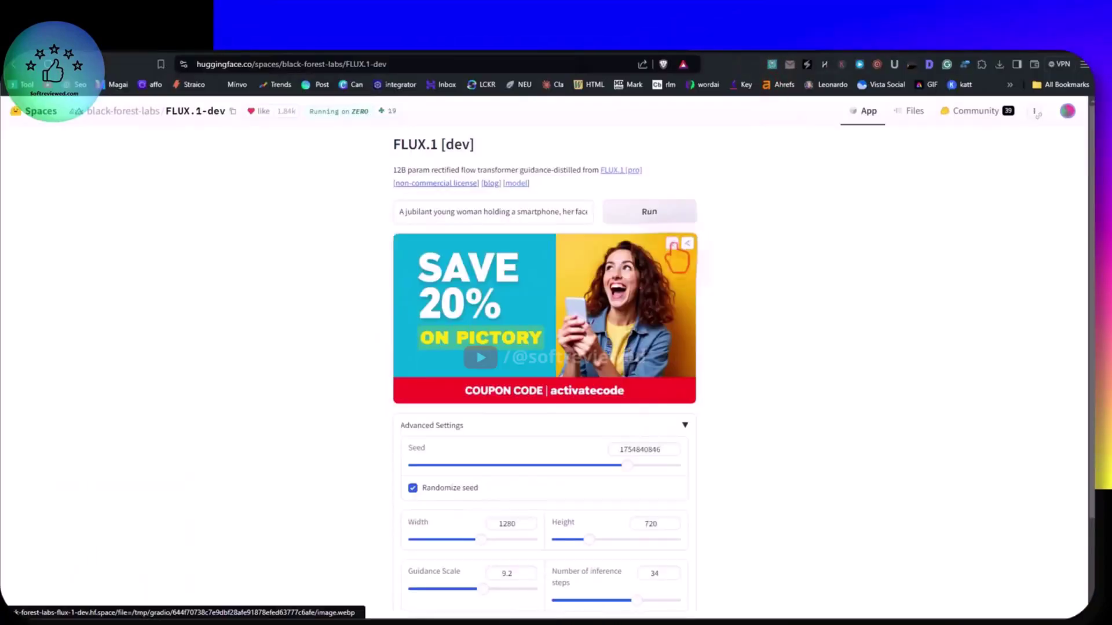
Step: Save the image generated in the FLUX.1 [dev] Space as yt test image.webp and inspect it in an enlarged preview window
{"action": "right_click", "coordinate": [697, 301]}
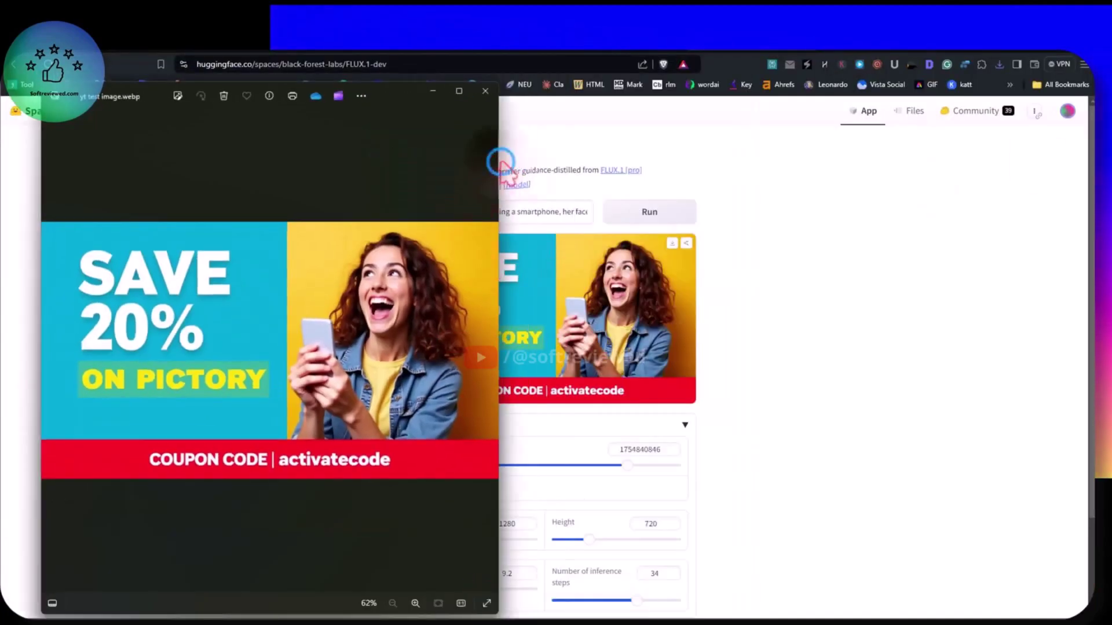
{"action": "left_click_drag", "start_coordinate": [501, 162], "coordinate": [948, 182]}
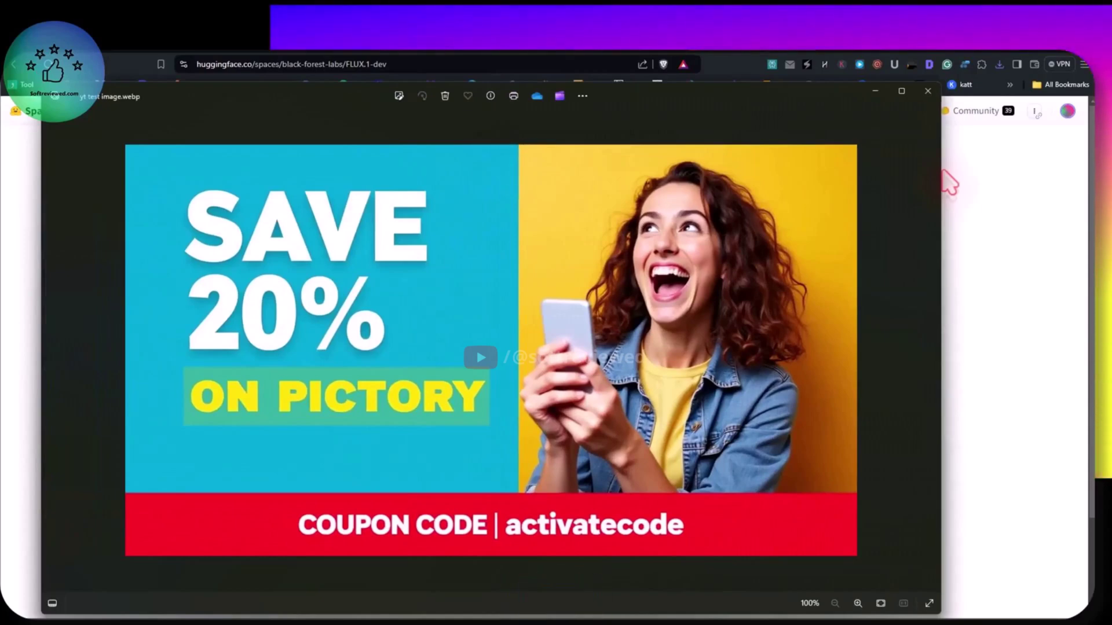
{"action": "left_click", "coordinate": [927, 90]}
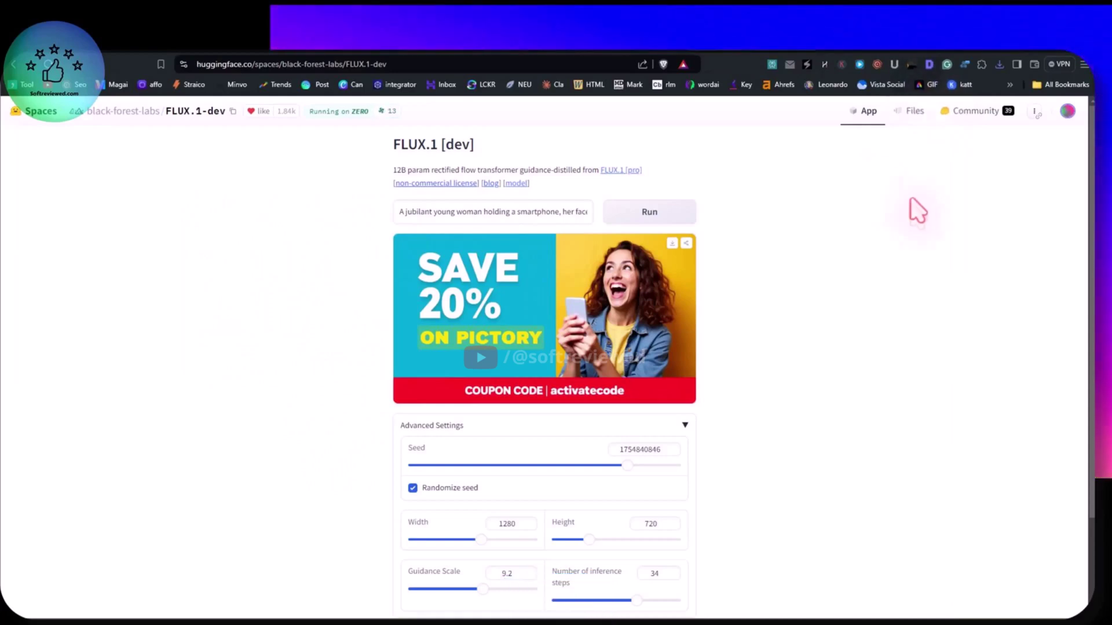
Step: Switch to Leonardo.Ai's Universal Upscaler, replace the source image with the saved FLUX thumbnail and upscale it
{"action": "left_click", "coordinate": [226, 46]}
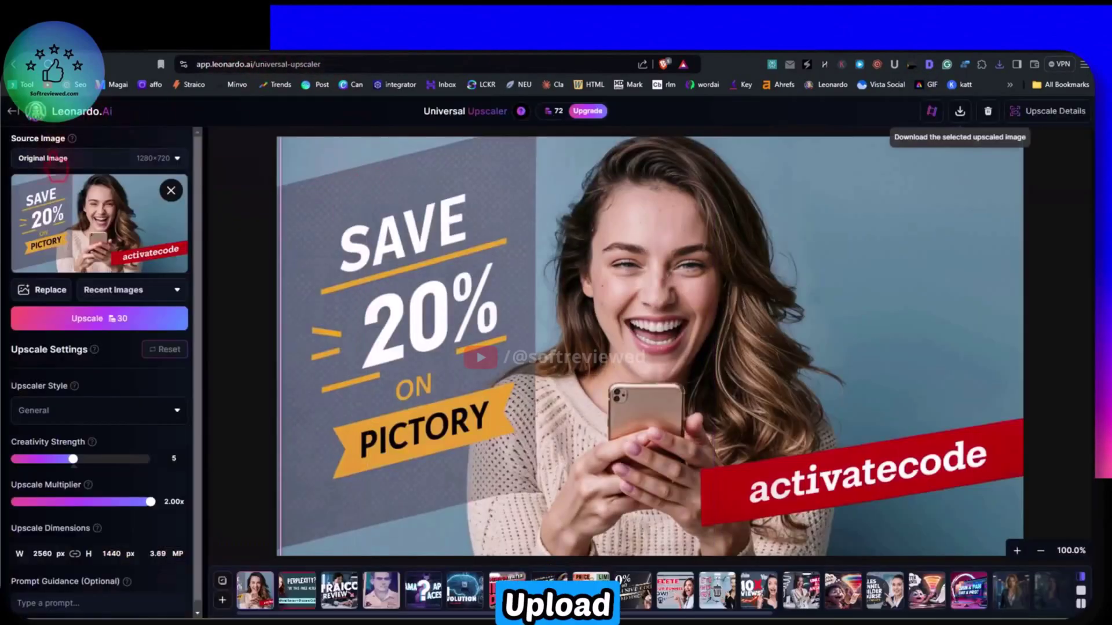
{"action": "left_click", "coordinate": [171, 191]}
{"action": "left_click", "coordinate": [96, 193]}
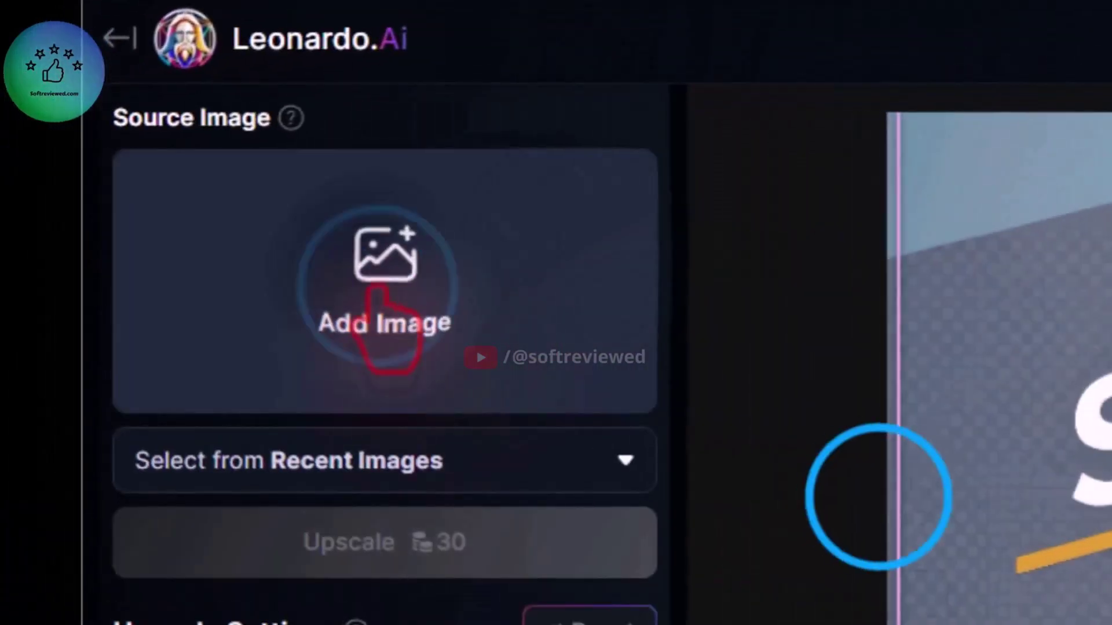
{"action": "left_click", "coordinate": [875, 496]}
{"action": "left_click", "coordinate": [852, 339]}
{"action": "double_click", "coordinate": [852, 339]}
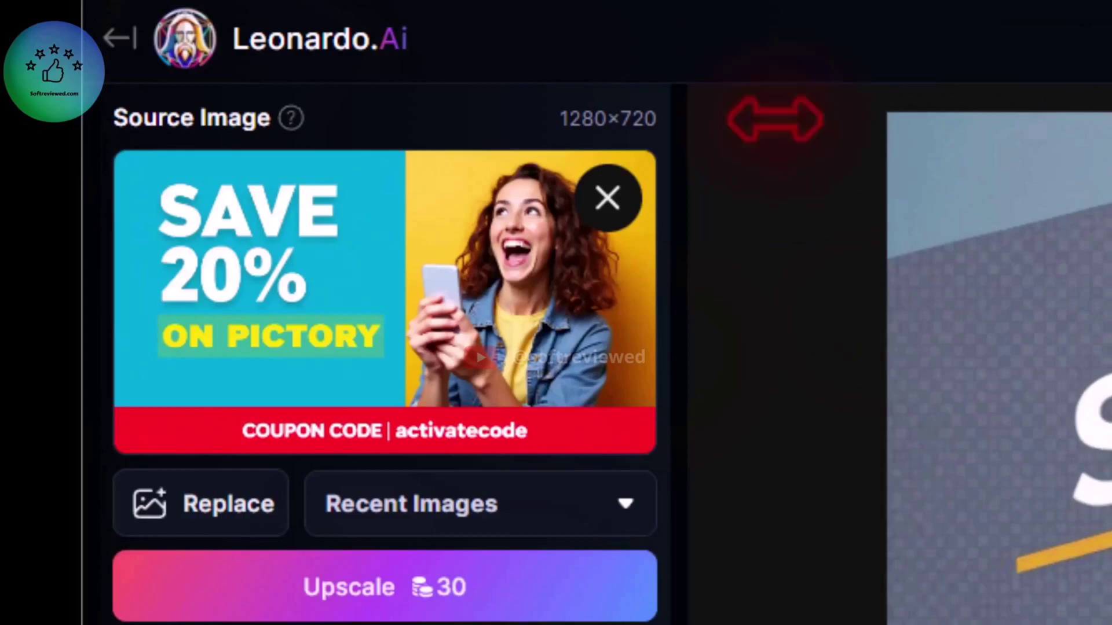
{"action": "left_click", "coordinate": [303, 586]}
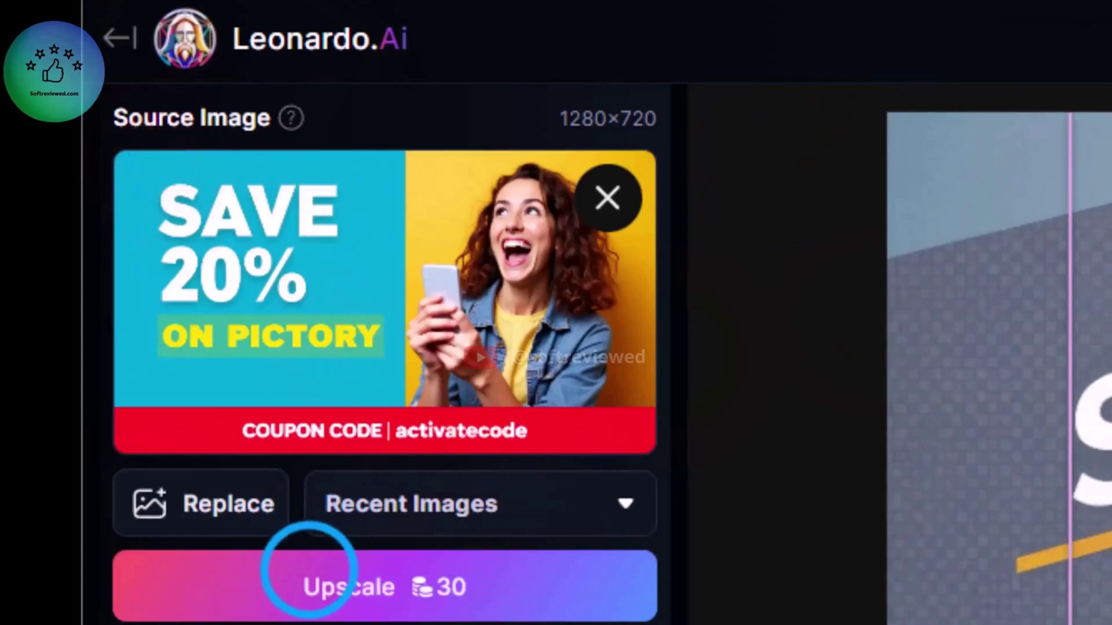